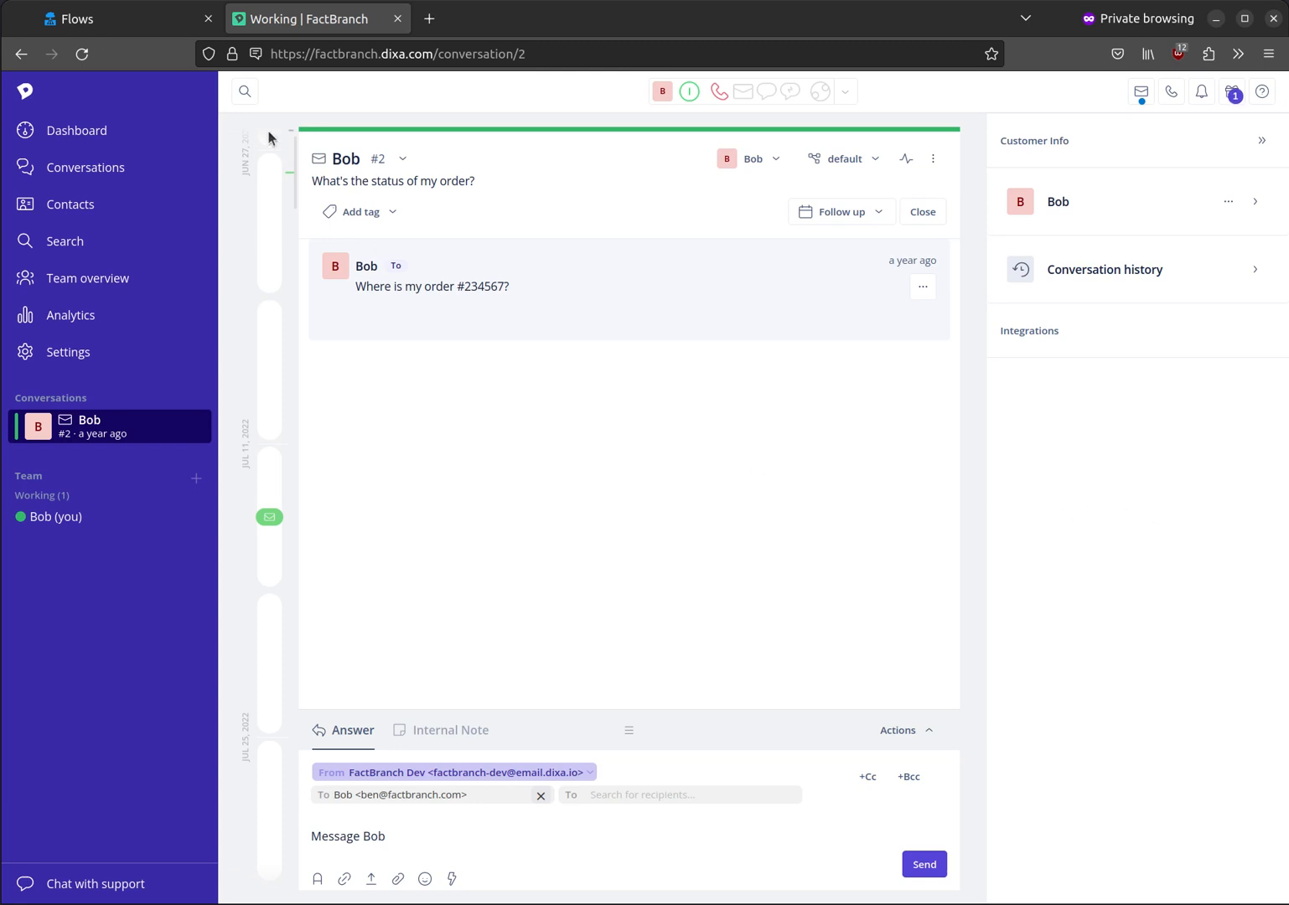
Step: Switch to FactBranch and create a first flow that shows data in a Dixa Custom Card
{"action": "left_click", "coordinate": [143, 32]}
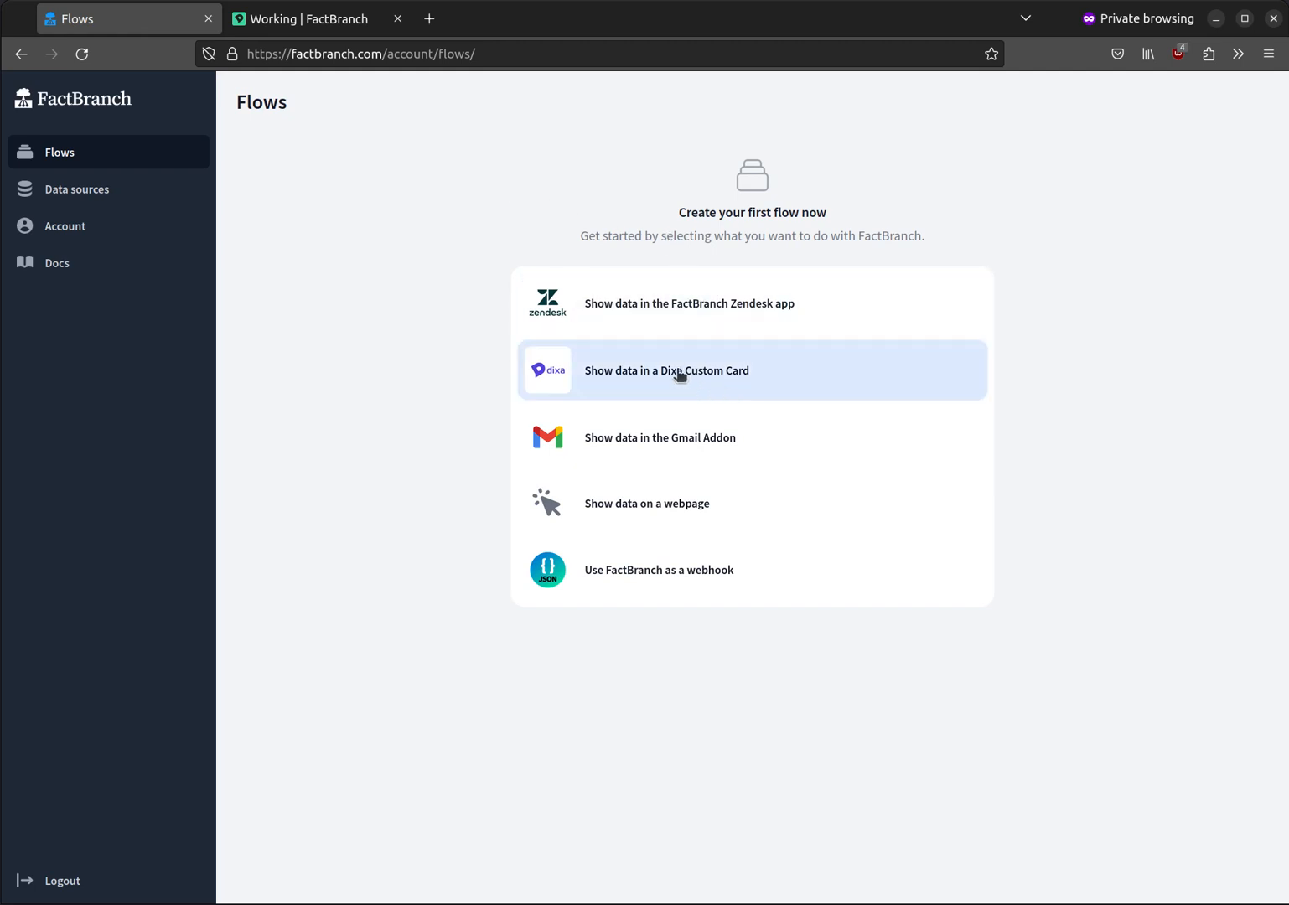
{"action": "left_click", "coordinate": [796, 375]}
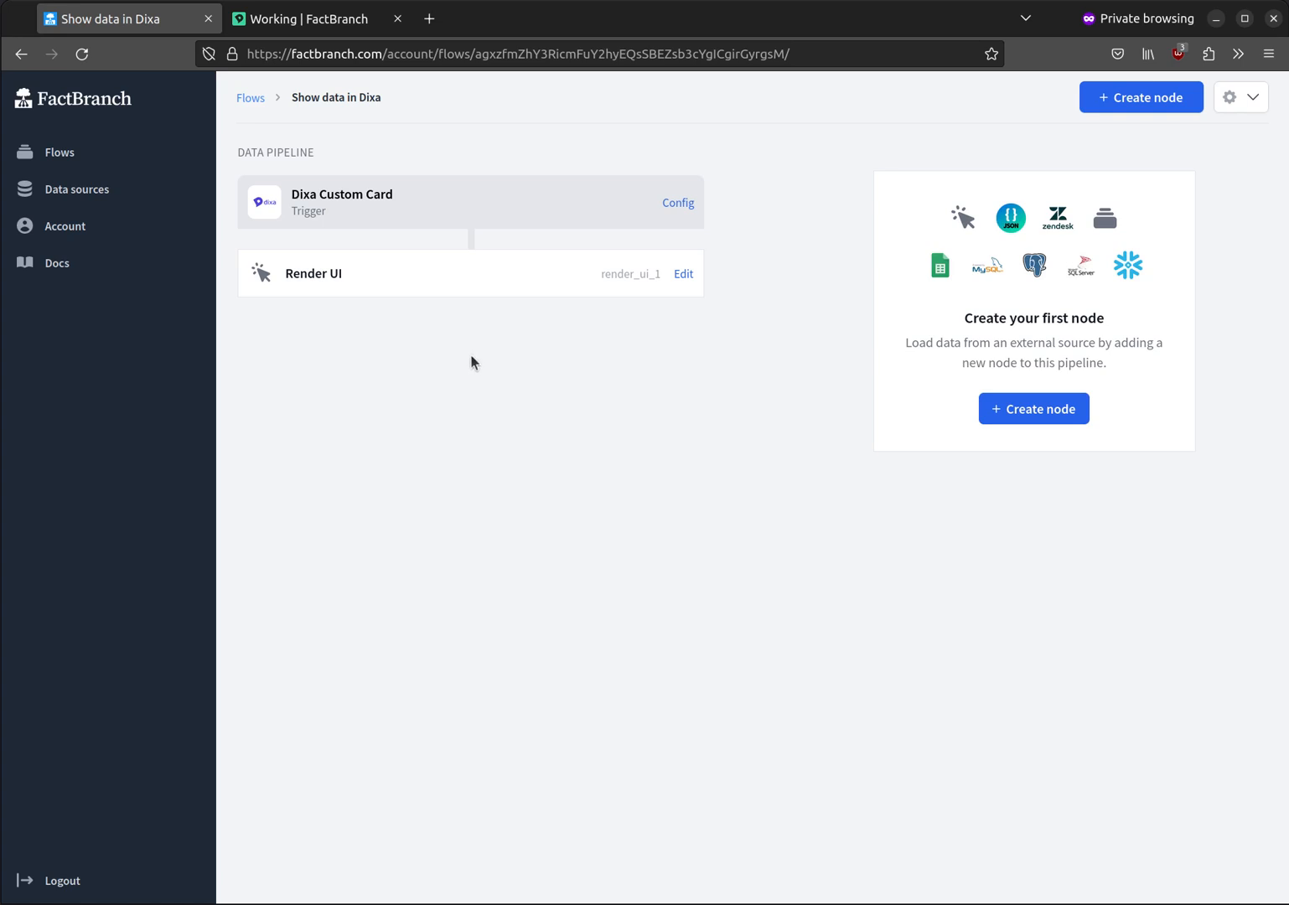
Step: Connect Google BigQuery as a new data source and authorise FactBranch with the existing Google account
{"action": "left_click", "coordinate": [109, 191]}
{"action": "left_click", "coordinate": [762, 281]}
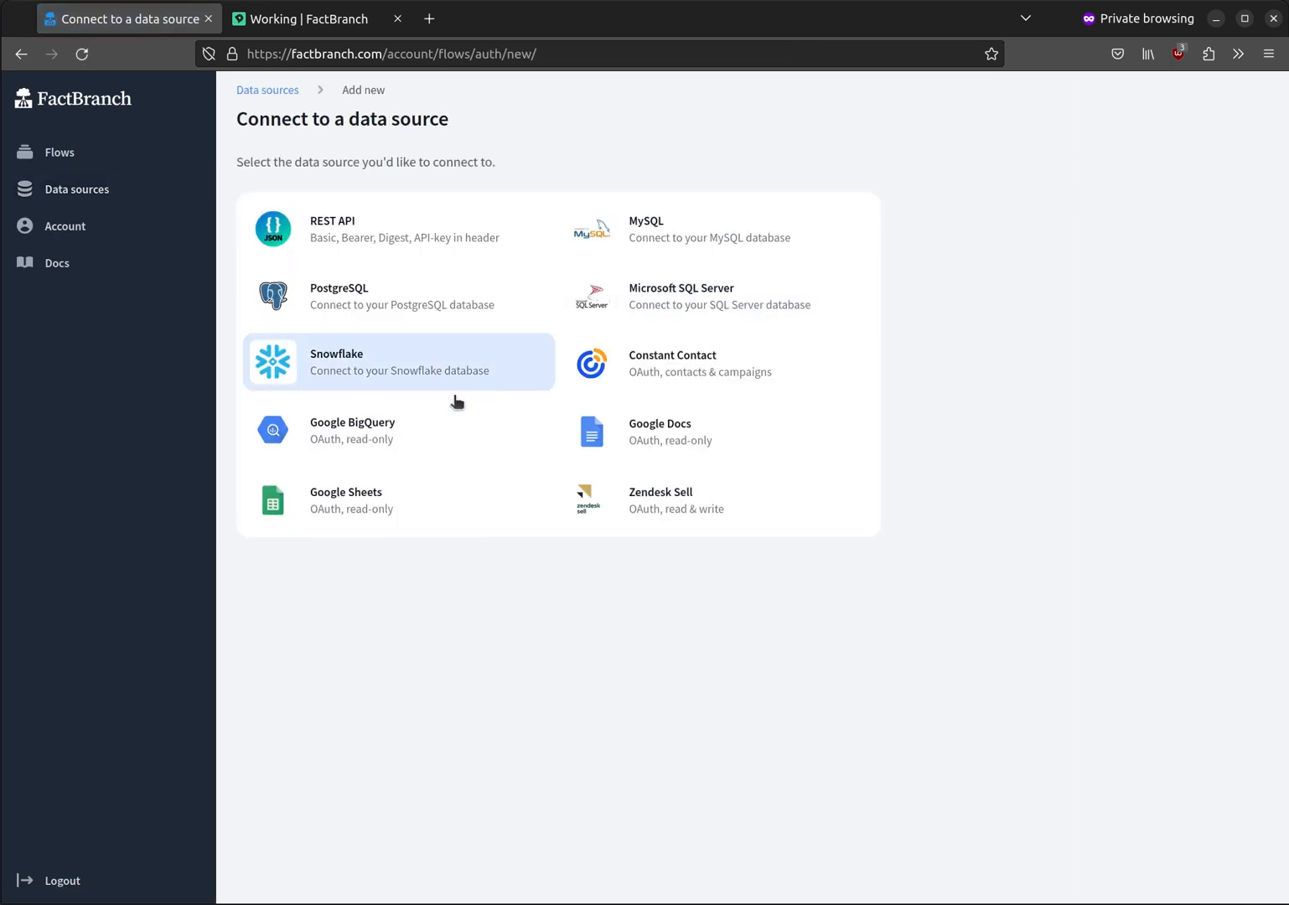
{"action": "left_click", "coordinate": [398, 434]}
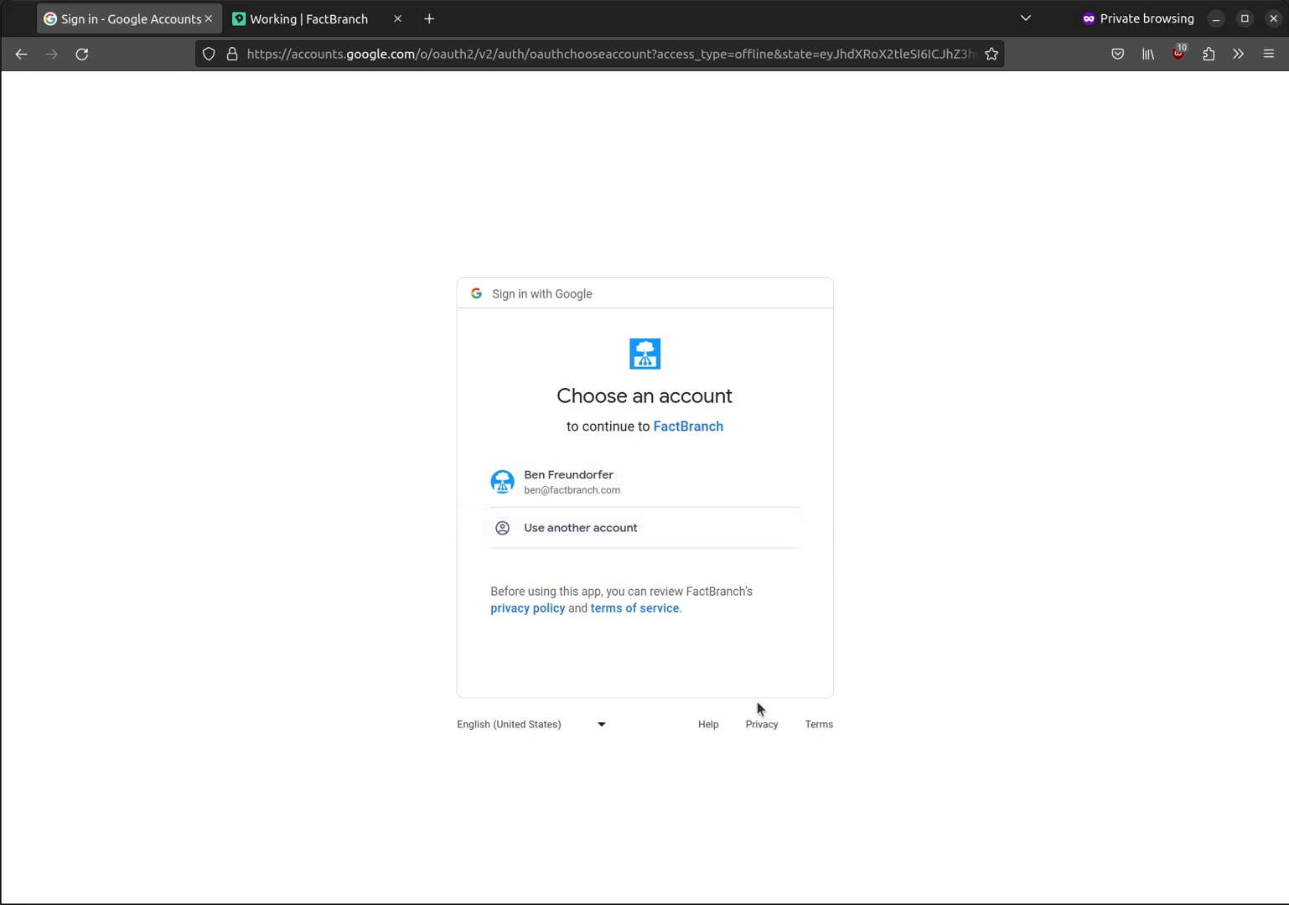
{"action": "left_click", "coordinate": [632, 489]}
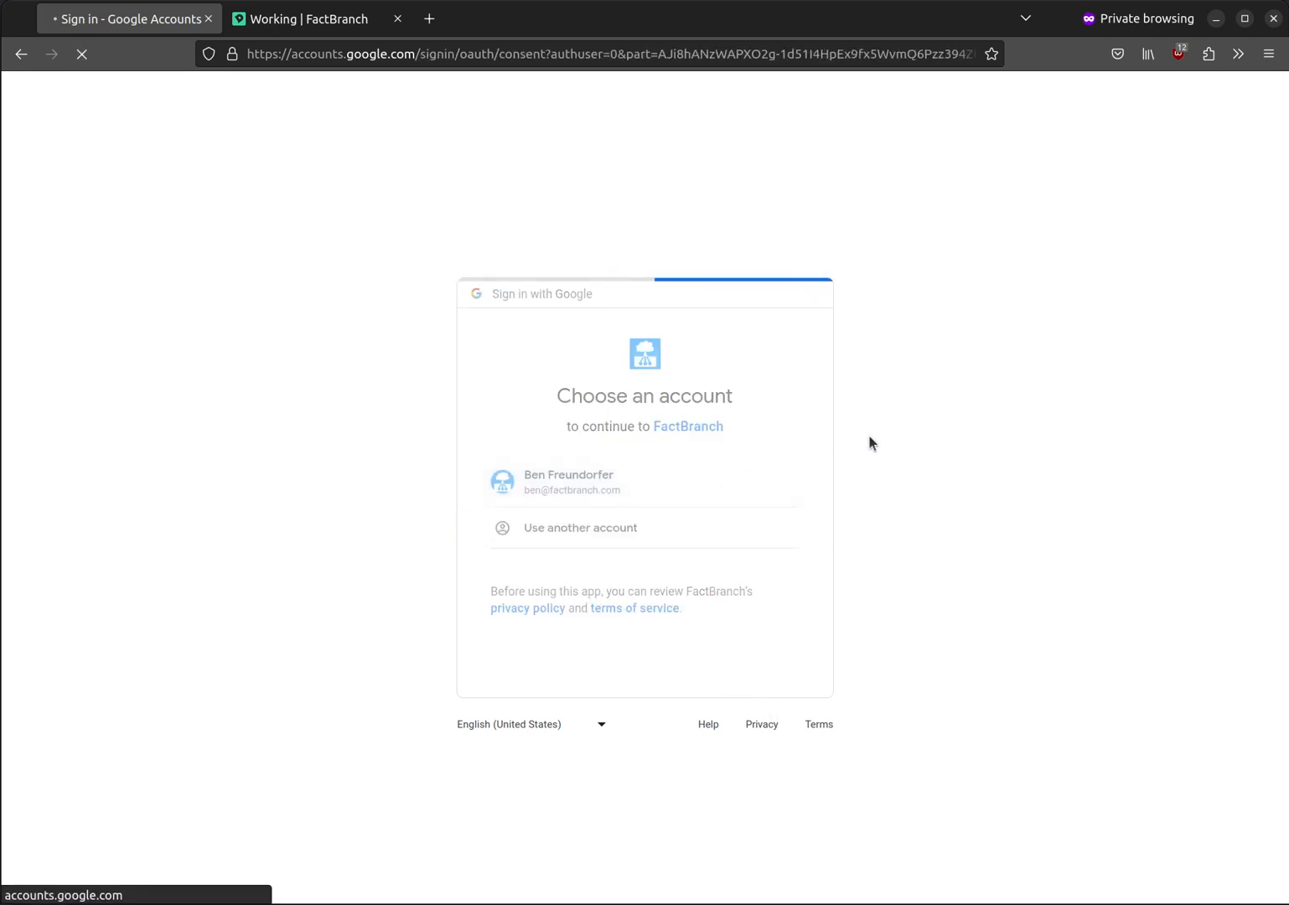
{"action": "left_click", "coordinate": [721, 694]}
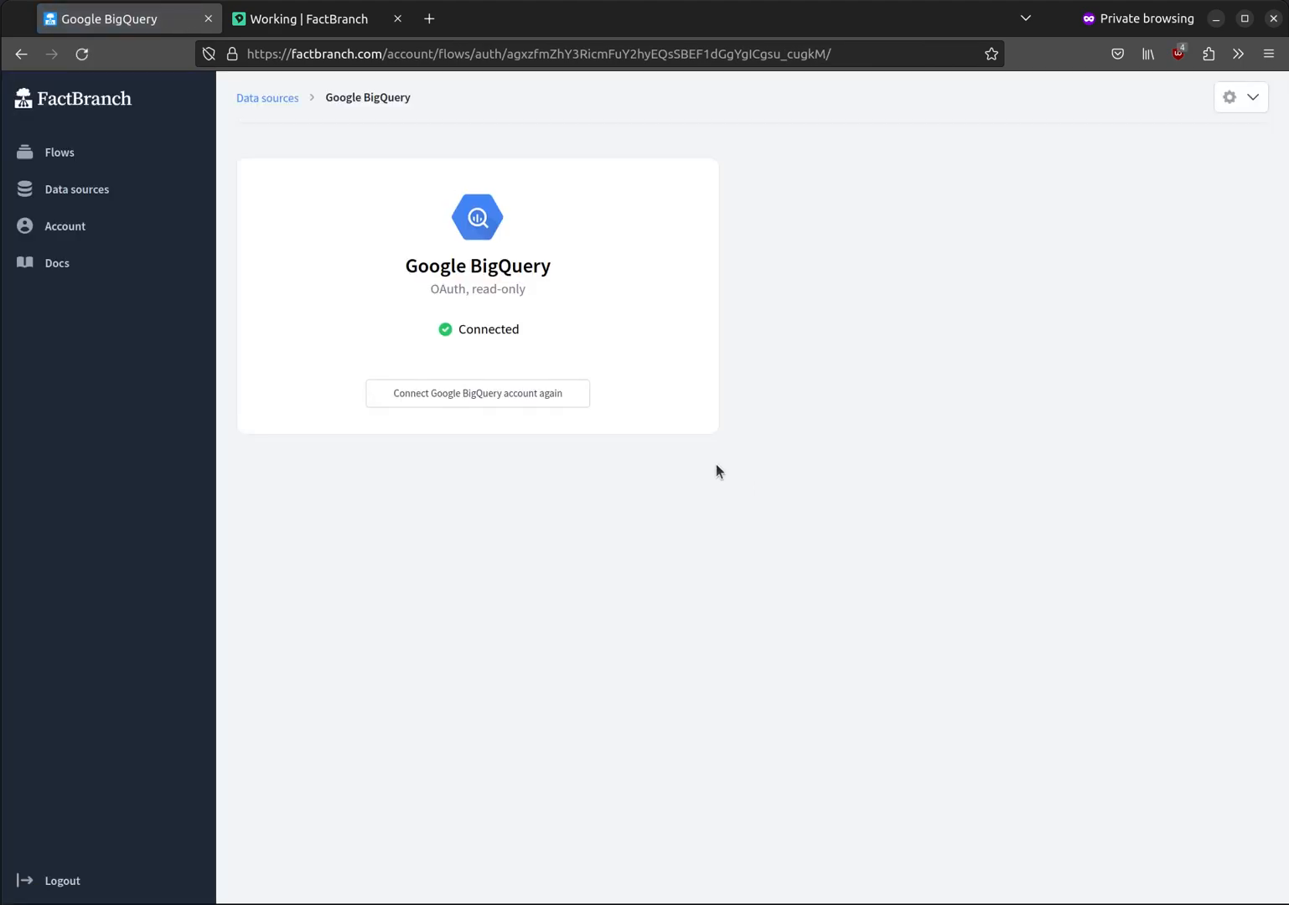
Step: Add a REST API node to the "Show data in Dixa" flow and check its selected authentication data source
{"action": "left_click", "coordinate": [115, 155]}
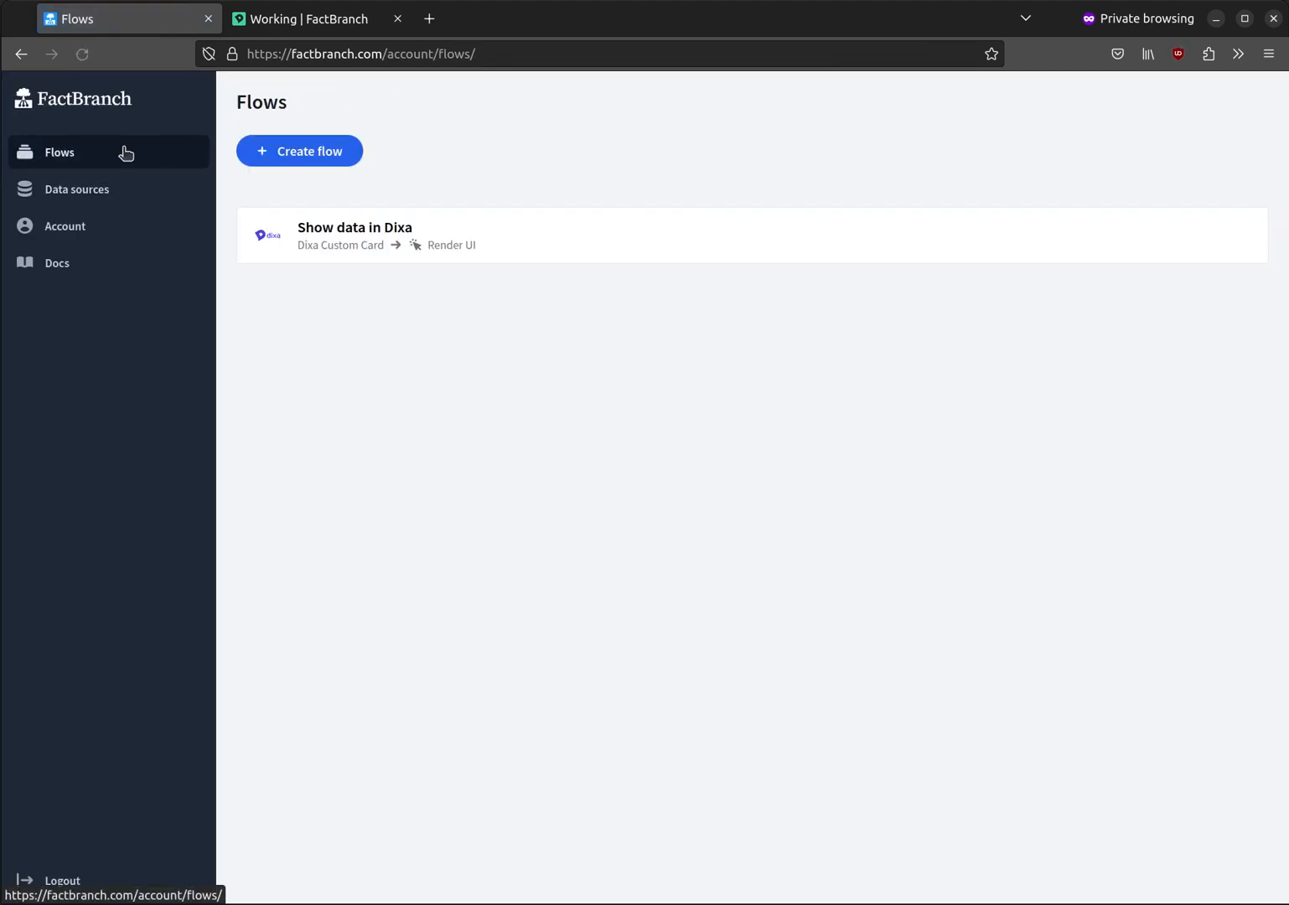
{"action": "left_click", "coordinate": [449, 239]}
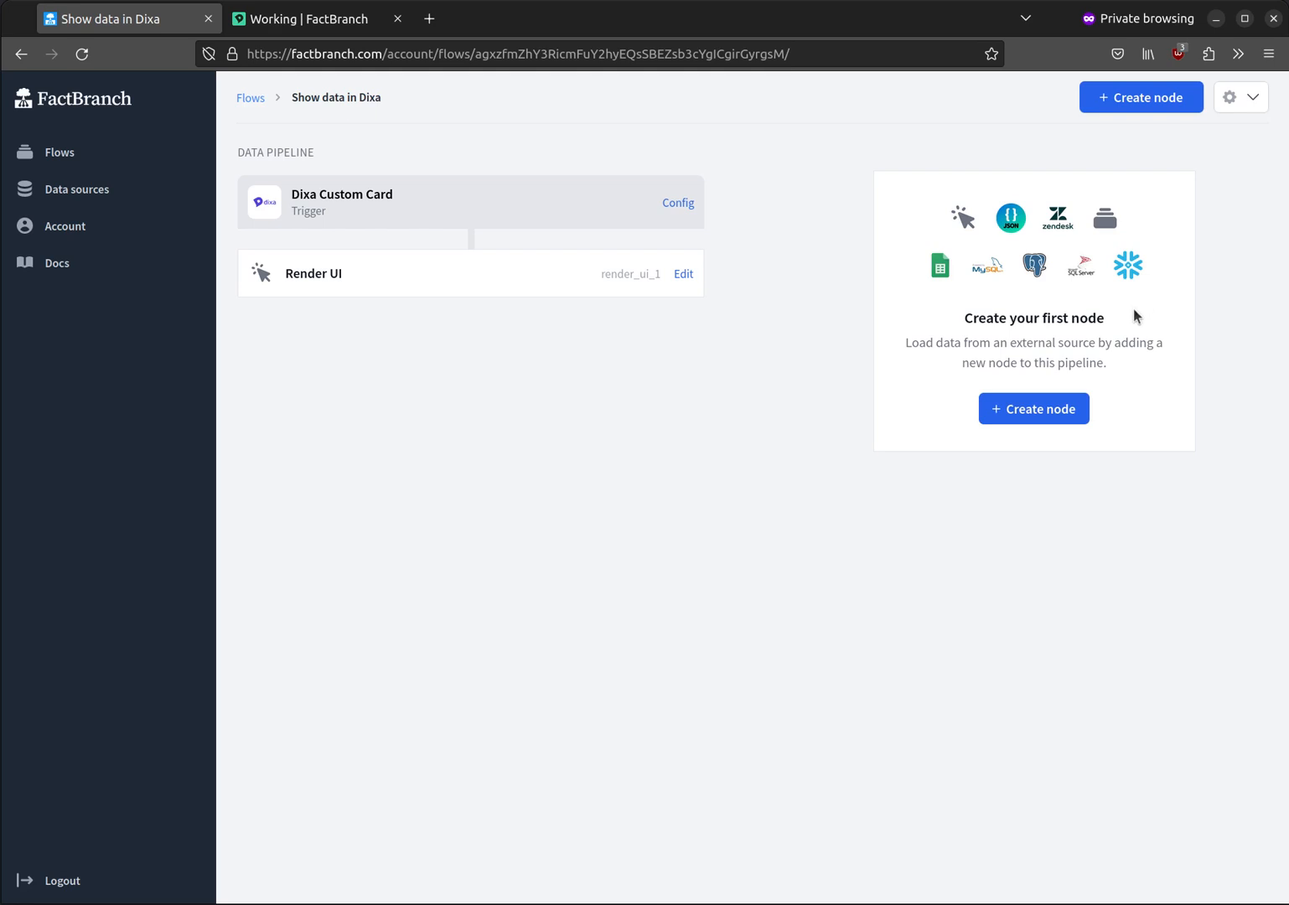
{"action": "left_click", "coordinate": [1045, 412]}
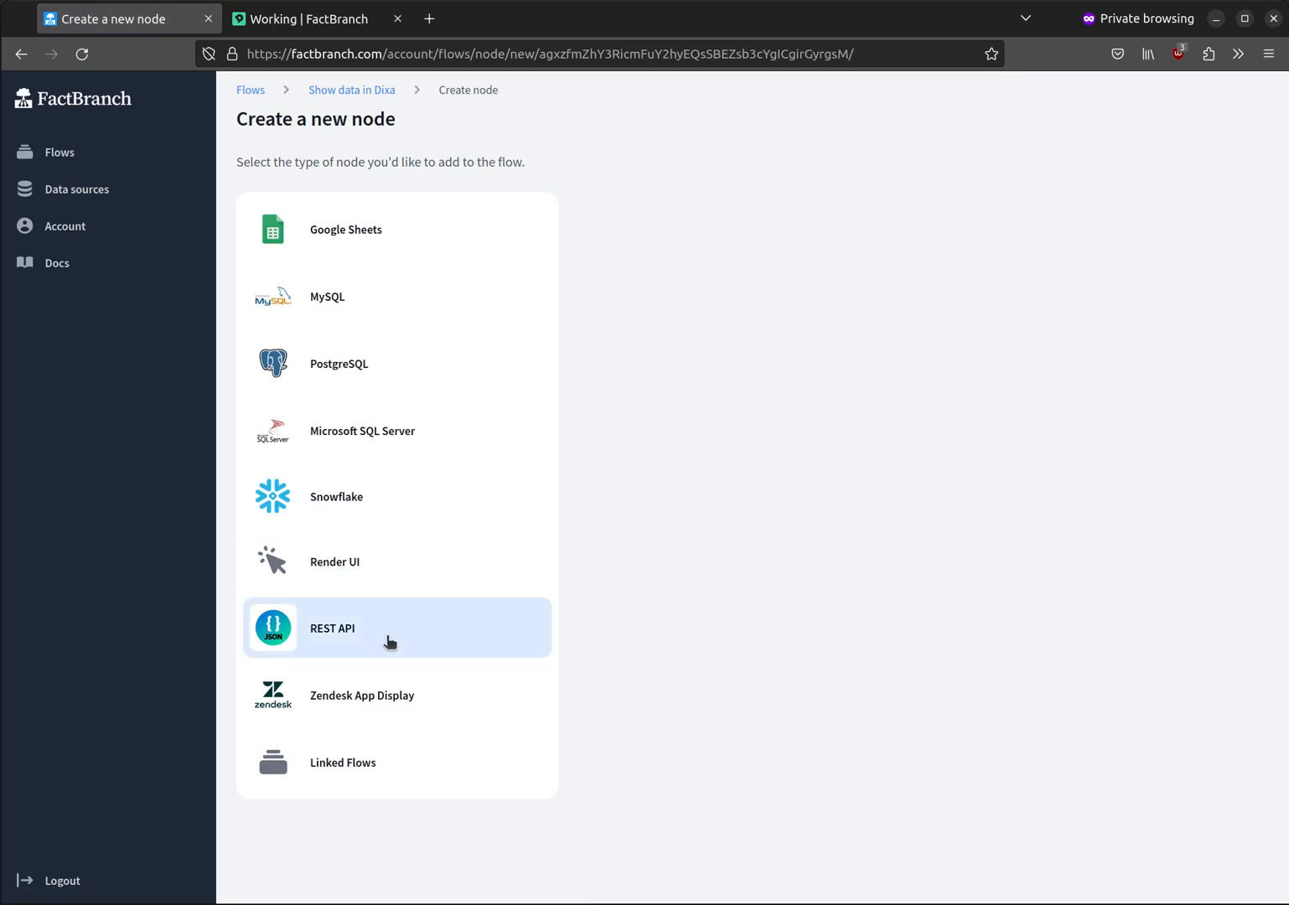
{"action": "left_click", "coordinate": [435, 632]}
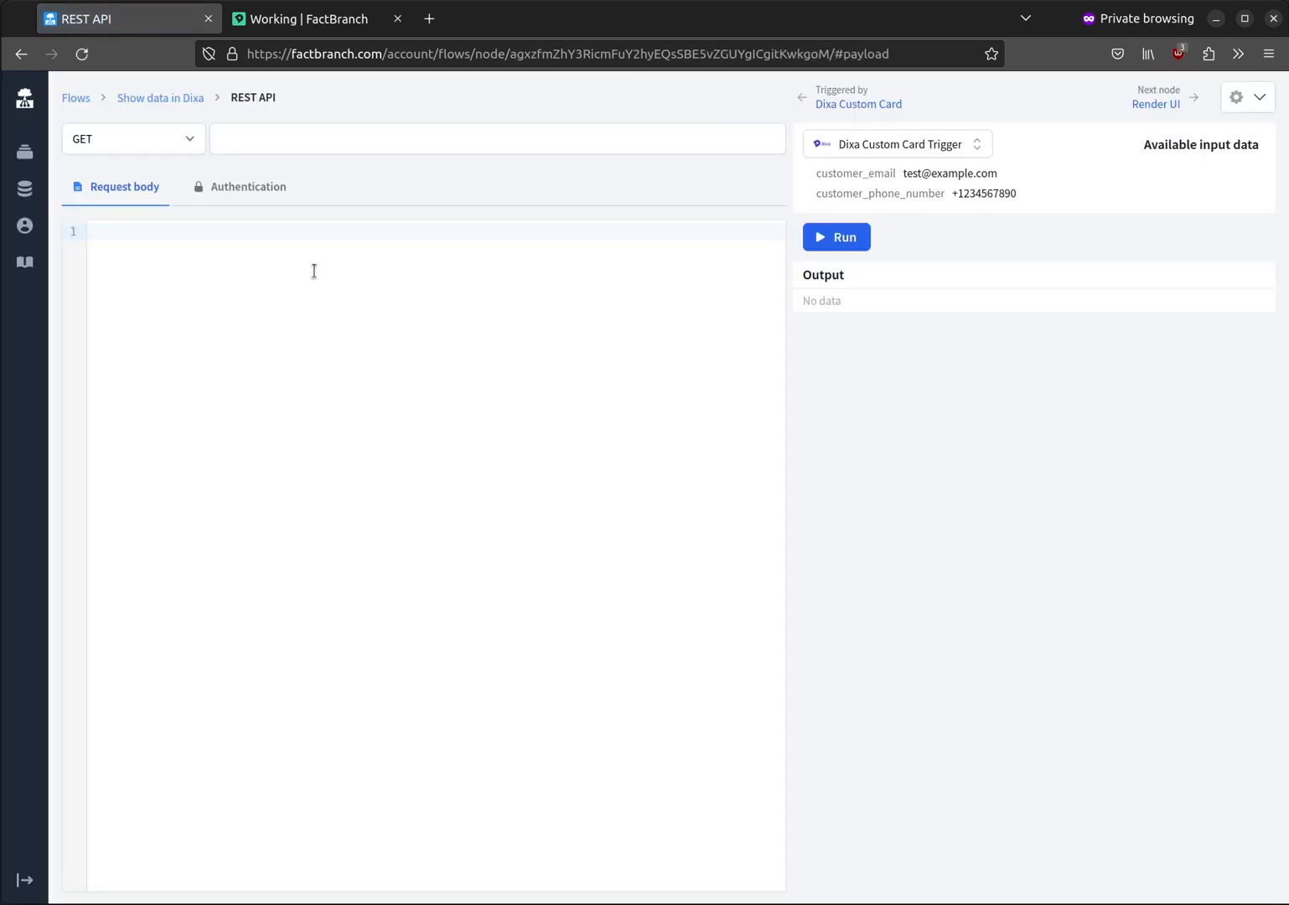
{"action": "left_click", "coordinate": [277, 189]}
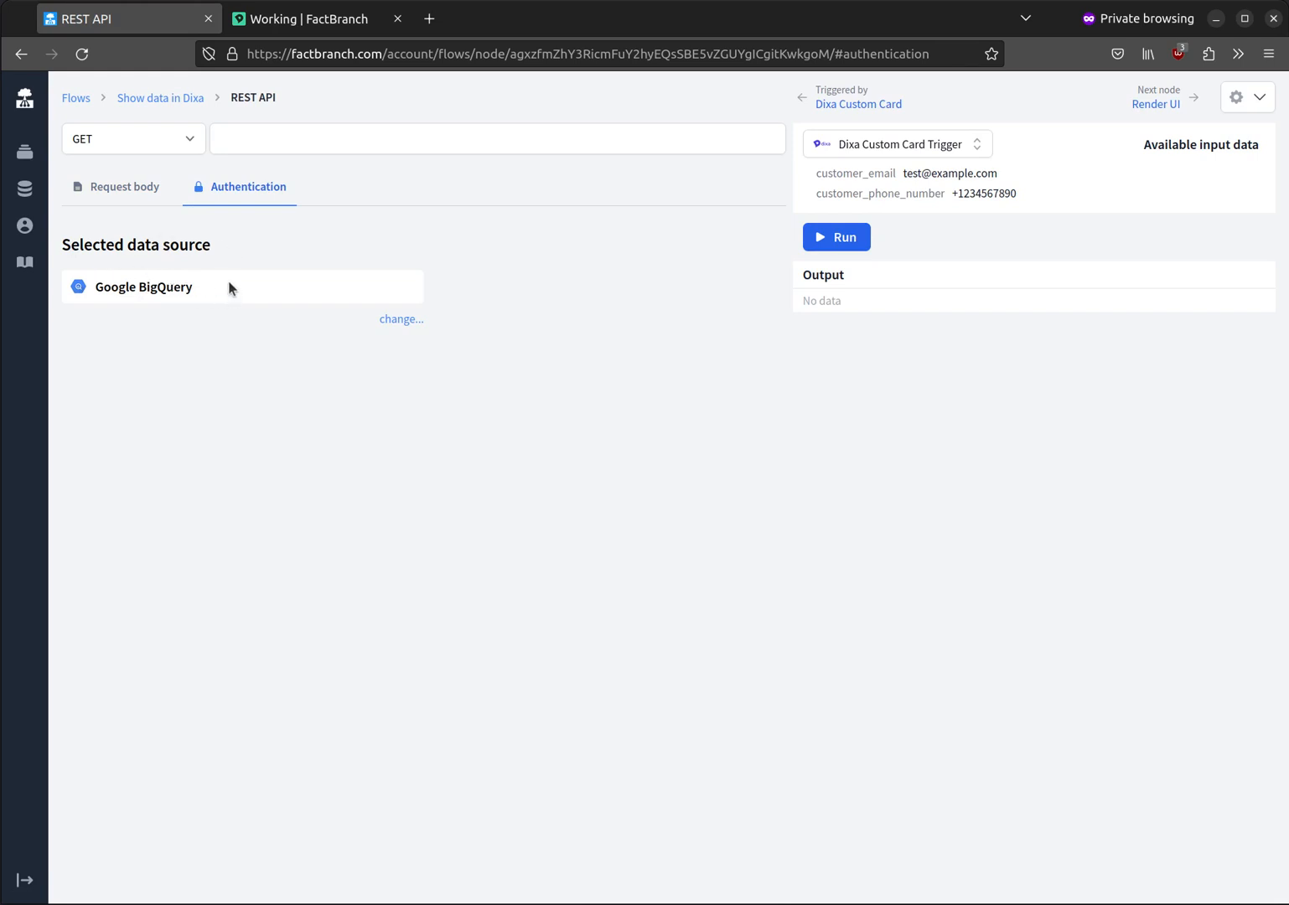
{"action": "left_click", "coordinate": [134, 192]}
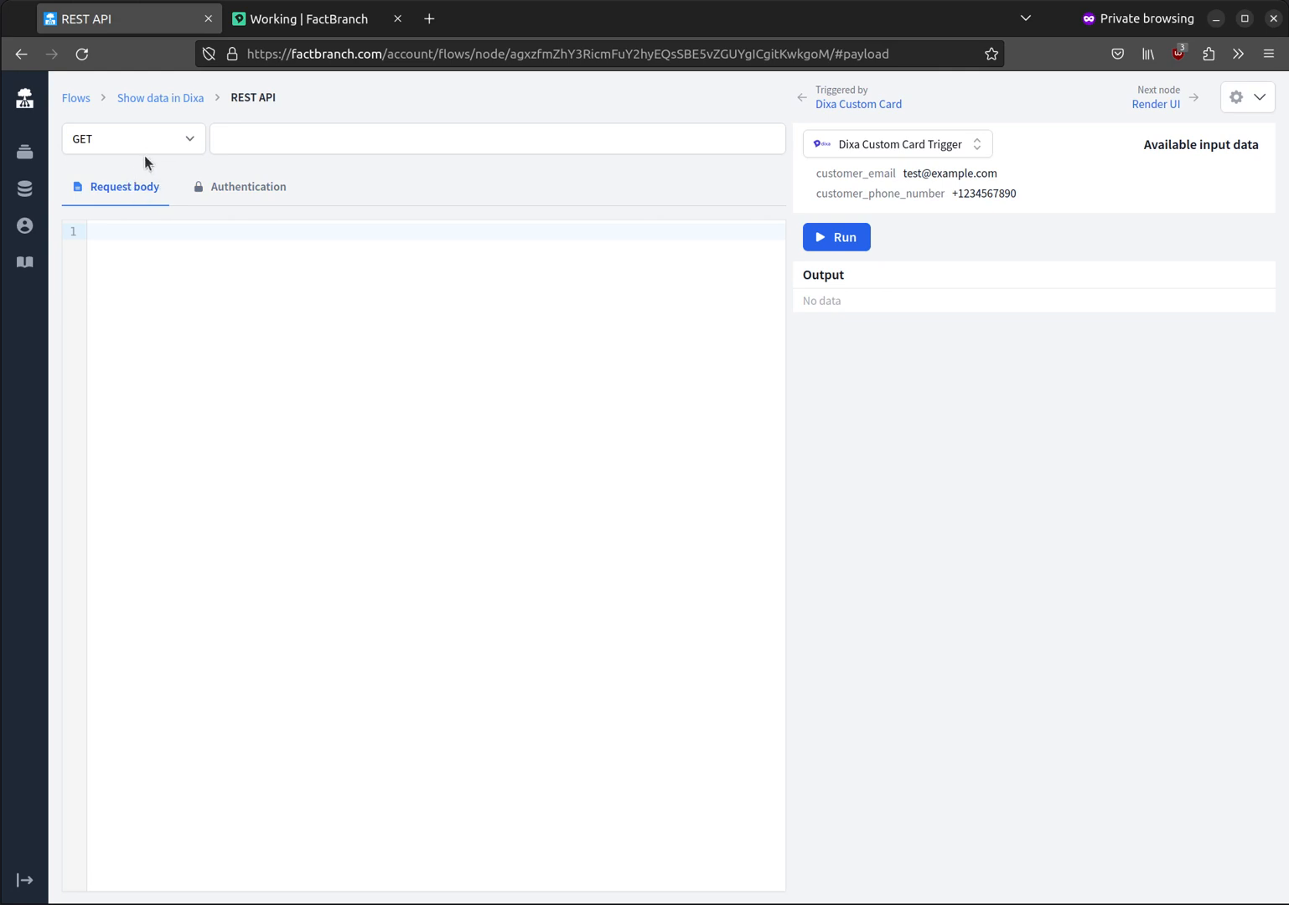
{"action": "left_click", "coordinate": [276, 146]}
{"action": "type", "text": "https://bigquery.googleapis.com/bigquery/v2/projects/factbranch/queries"}
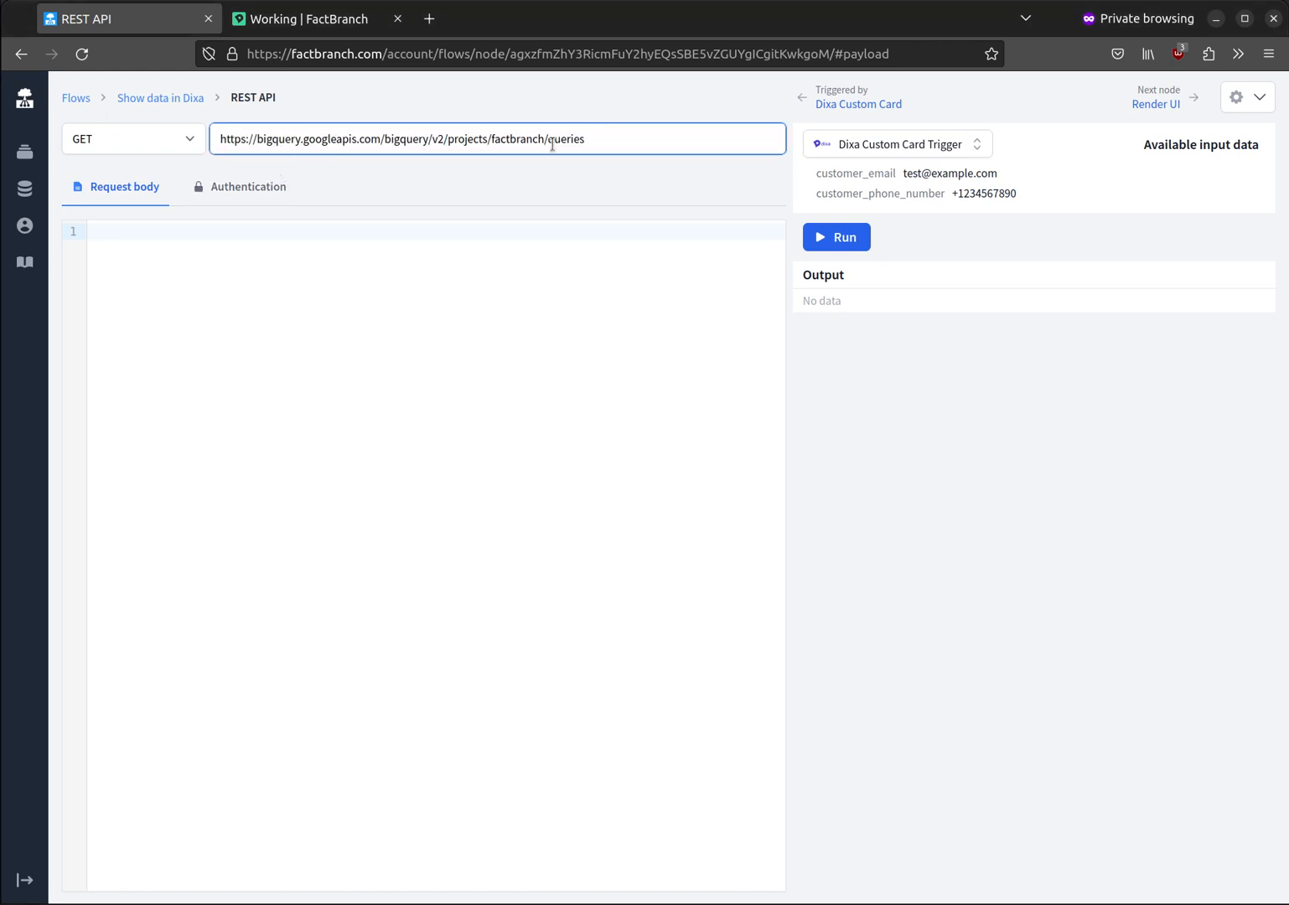
{"action": "mouse_move", "coordinate": [419, 103]}
{"action": "left_click", "coordinate": [188, 138]}
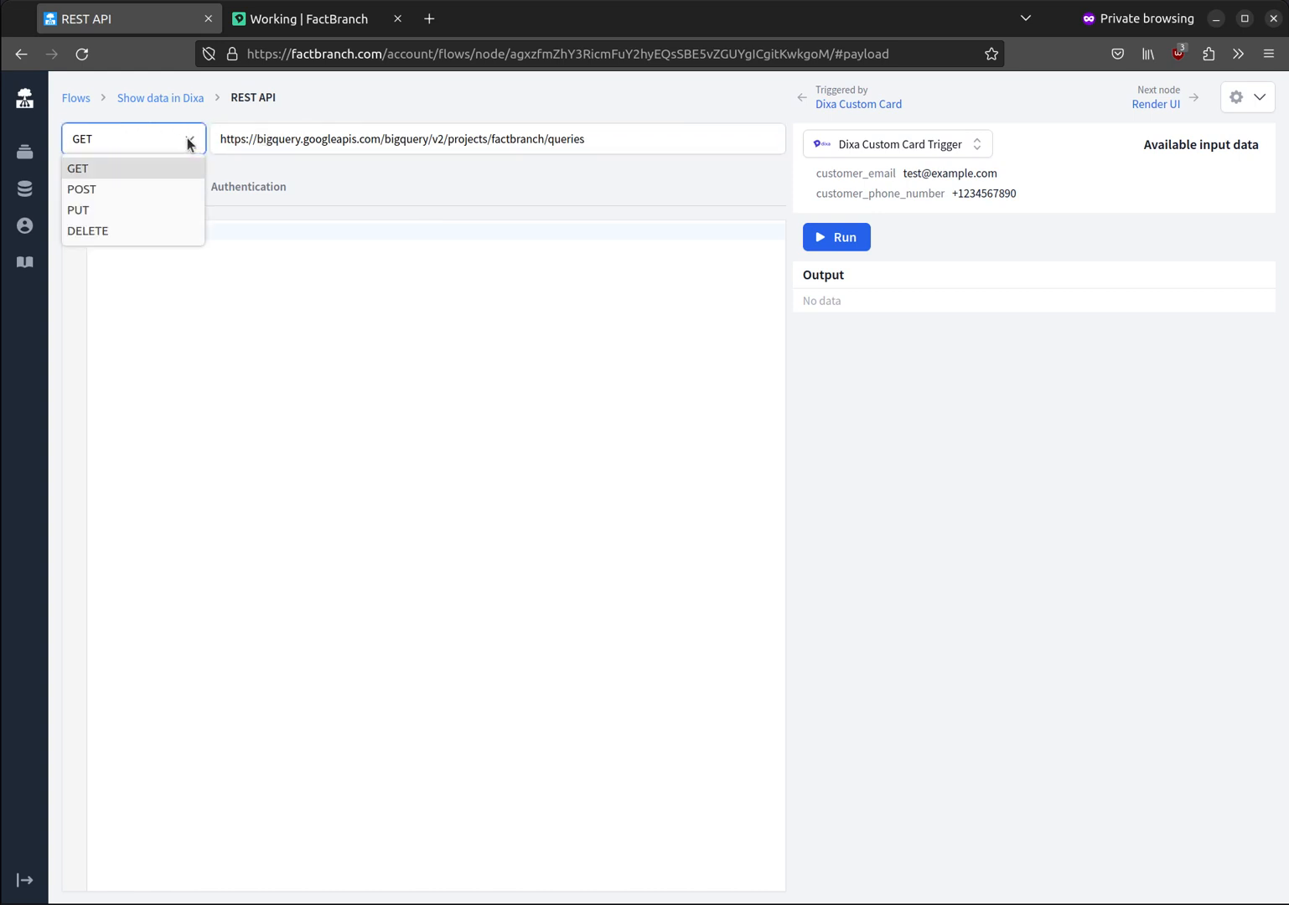
{"action": "left_click", "coordinate": [153, 186]}
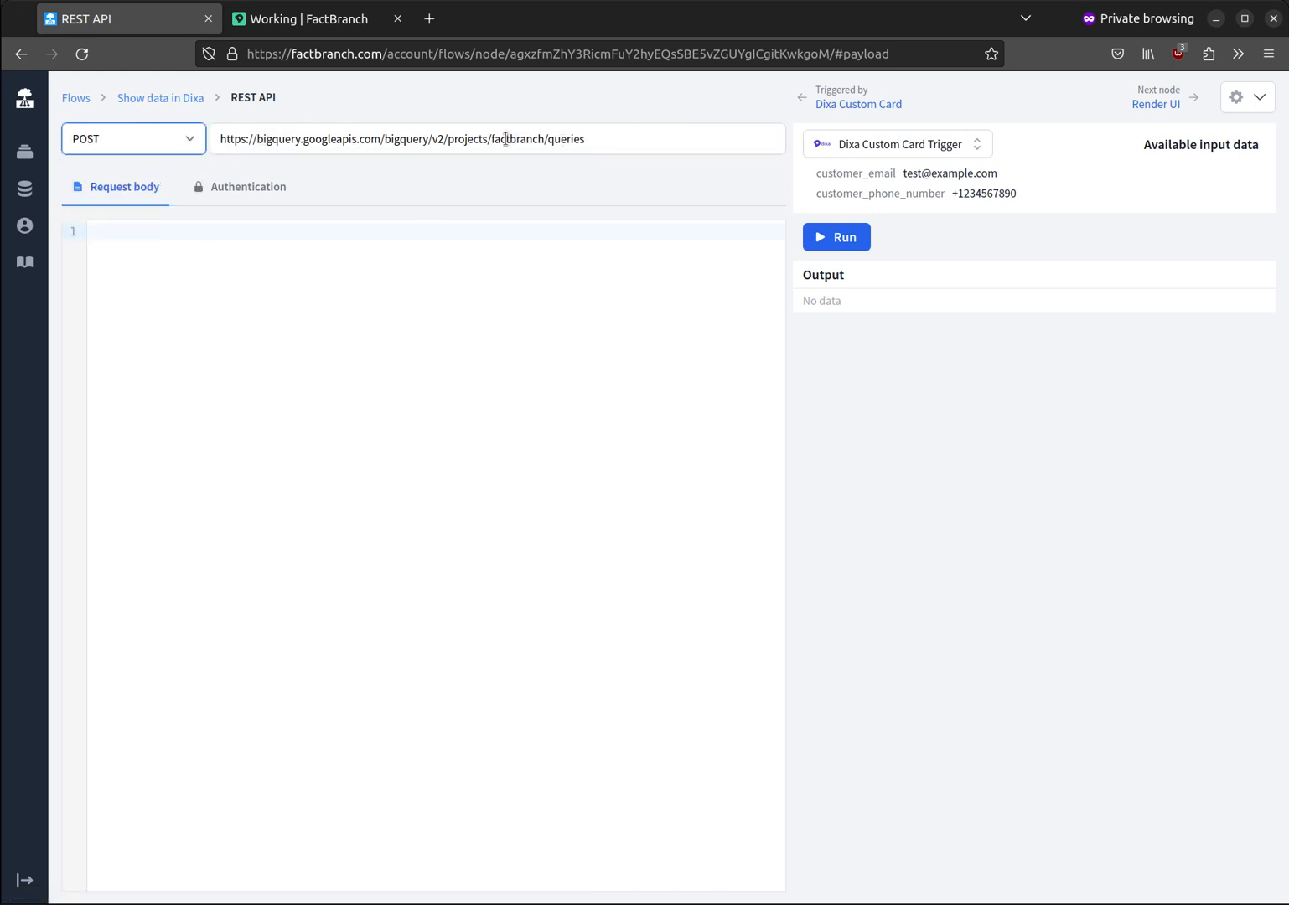
{"action": "left_click_drag", "start_coordinate": [492, 139], "coordinate": [545, 142]}
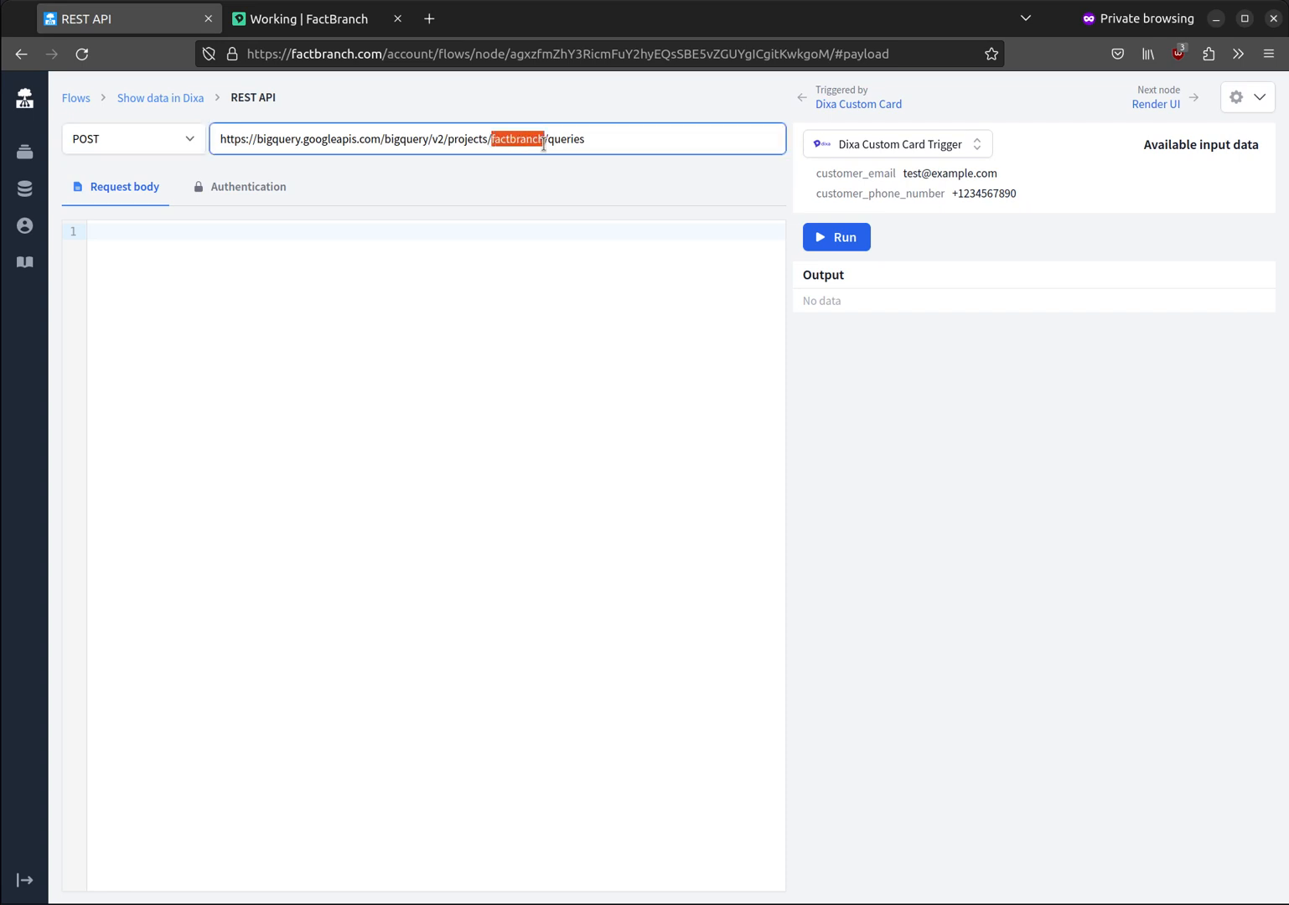
{"action": "left_click", "coordinate": [569, 140]}
{"action": "double_click", "coordinate": [515, 140]}
{"action": "left_click", "coordinate": [597, 140]}
{"action": "key", "text": "alt+Tab"}
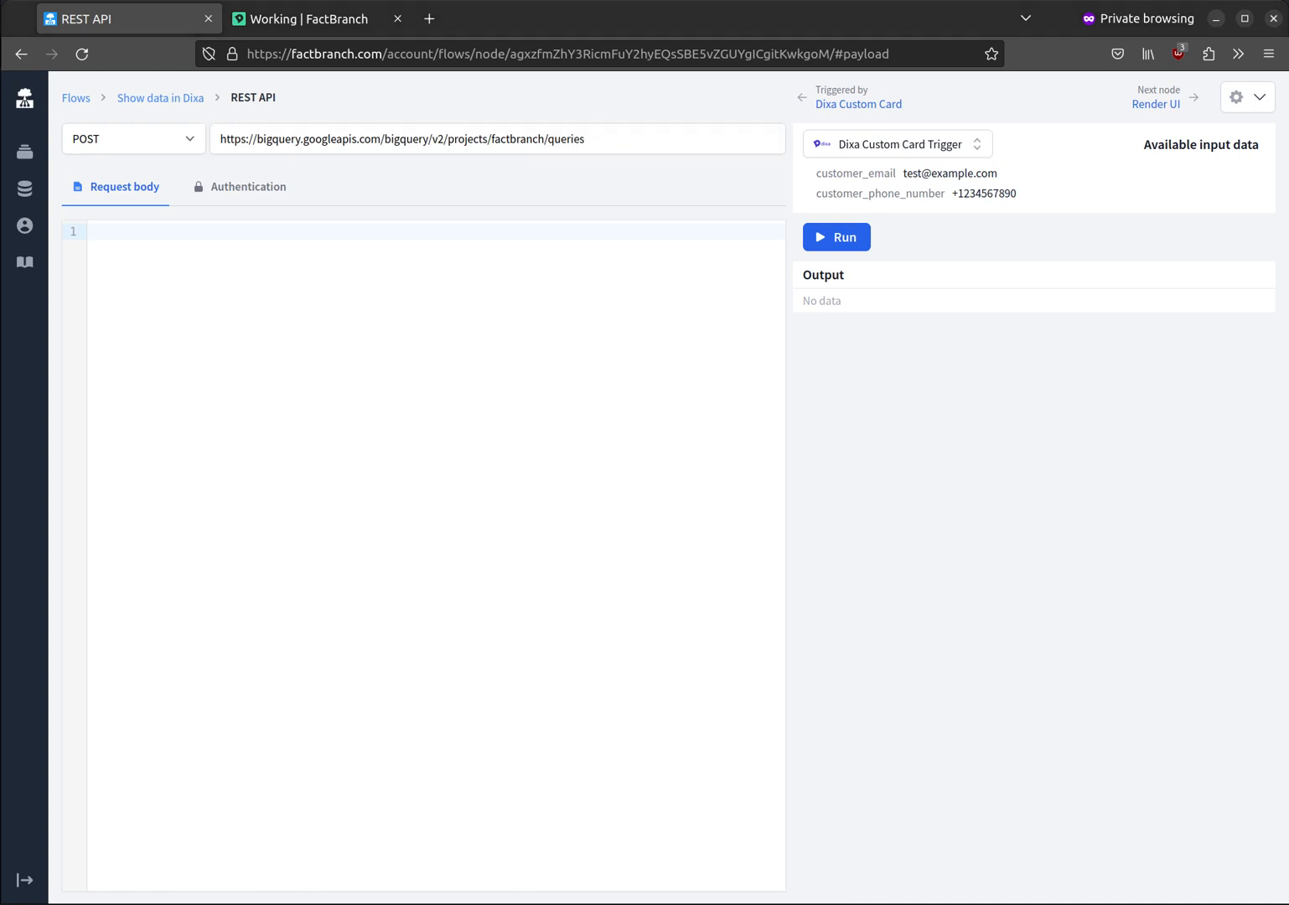
{"action": "key", "text": "alt+Tab"}
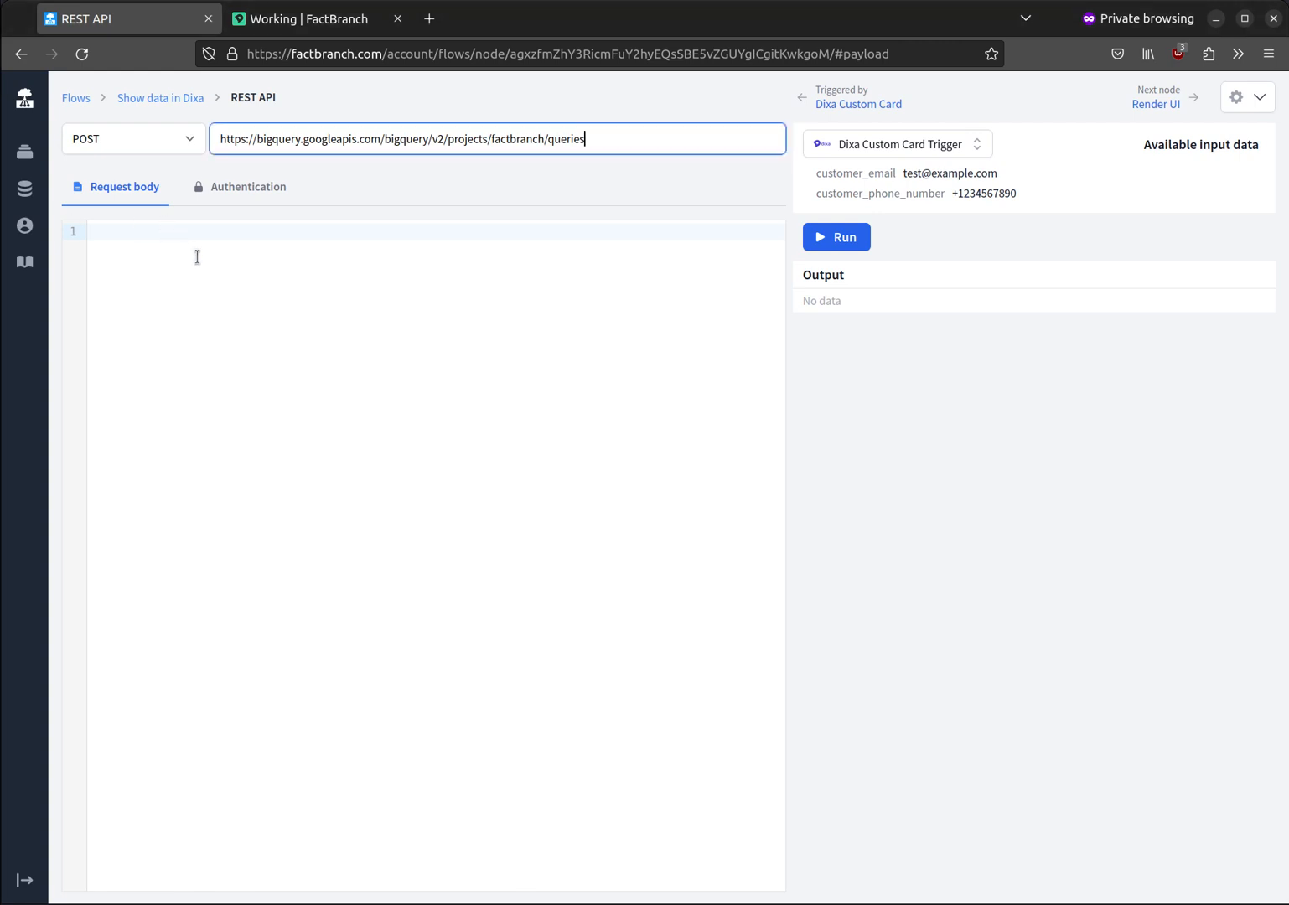
{"action": "left_click", "coordinate": [315, 314]}
{"action": "type", "text": "{   \"query\": \"SELECT * FROM customers WHERE email=@email\",   \"defaultDataset\": {     \"datasetId\": \"testdata\",     \"projectId\": \"factbranch\"   },   \"useLegacySql\": false,   \"queryParameters\": [     {       \"name\": \"email\",       \"parameterType\": {         \"type\": \"STRING\"       },       \"parameterValue\": {         \"value\": $trigger.data.rows[0][2]       }     }   ] }"}
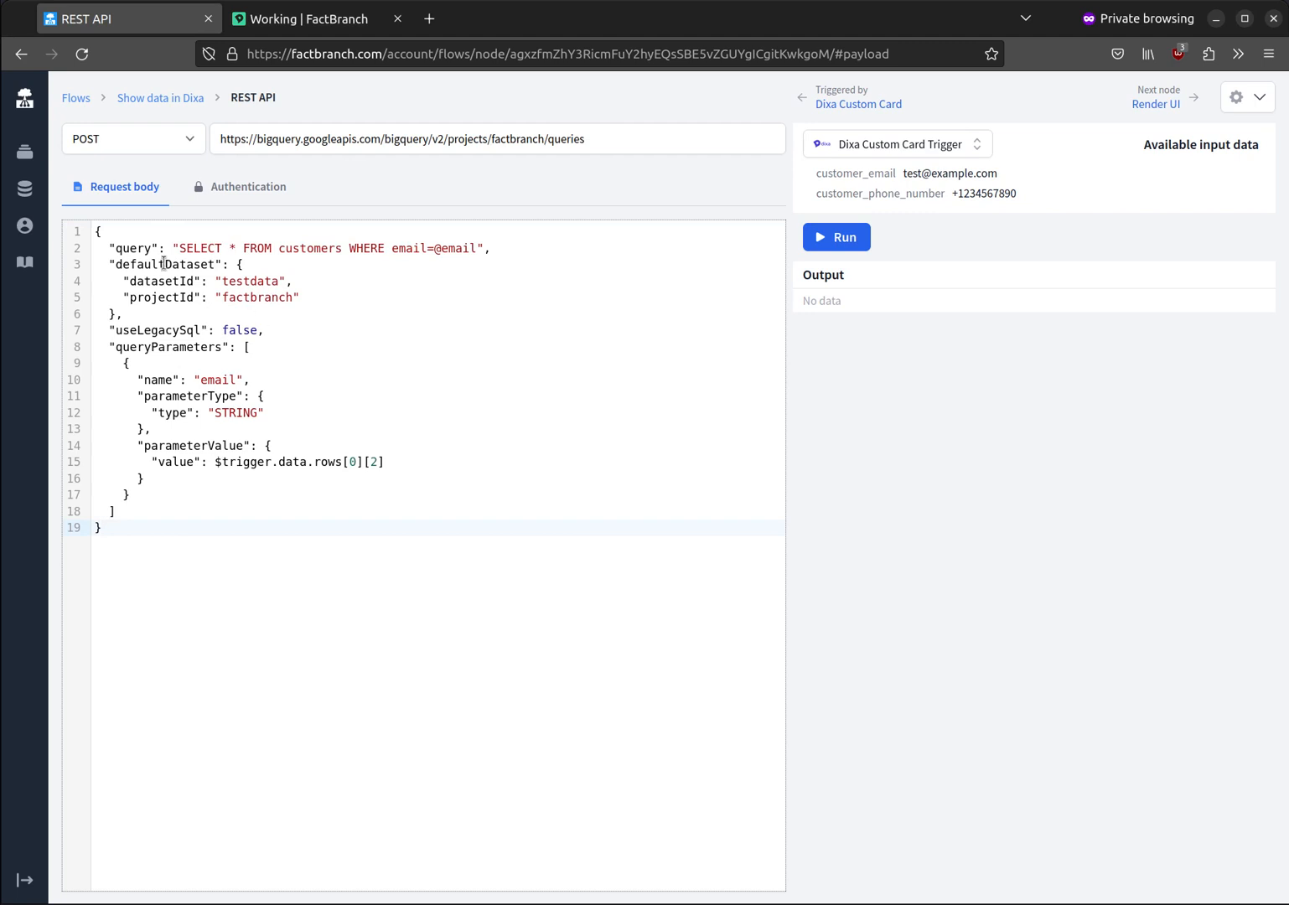
{"action": "left_click_drag", "start_coordinate": [178, 250], "coordinate": [272, 244]}
{"action": "left_click", "coordinate": [237, 245]}
{"action": "left_click_drag", "start_coordinate": [434, 248], "coordinate": [466, 249]}
{"action": "left_click", "coordinate": [215, 379]}
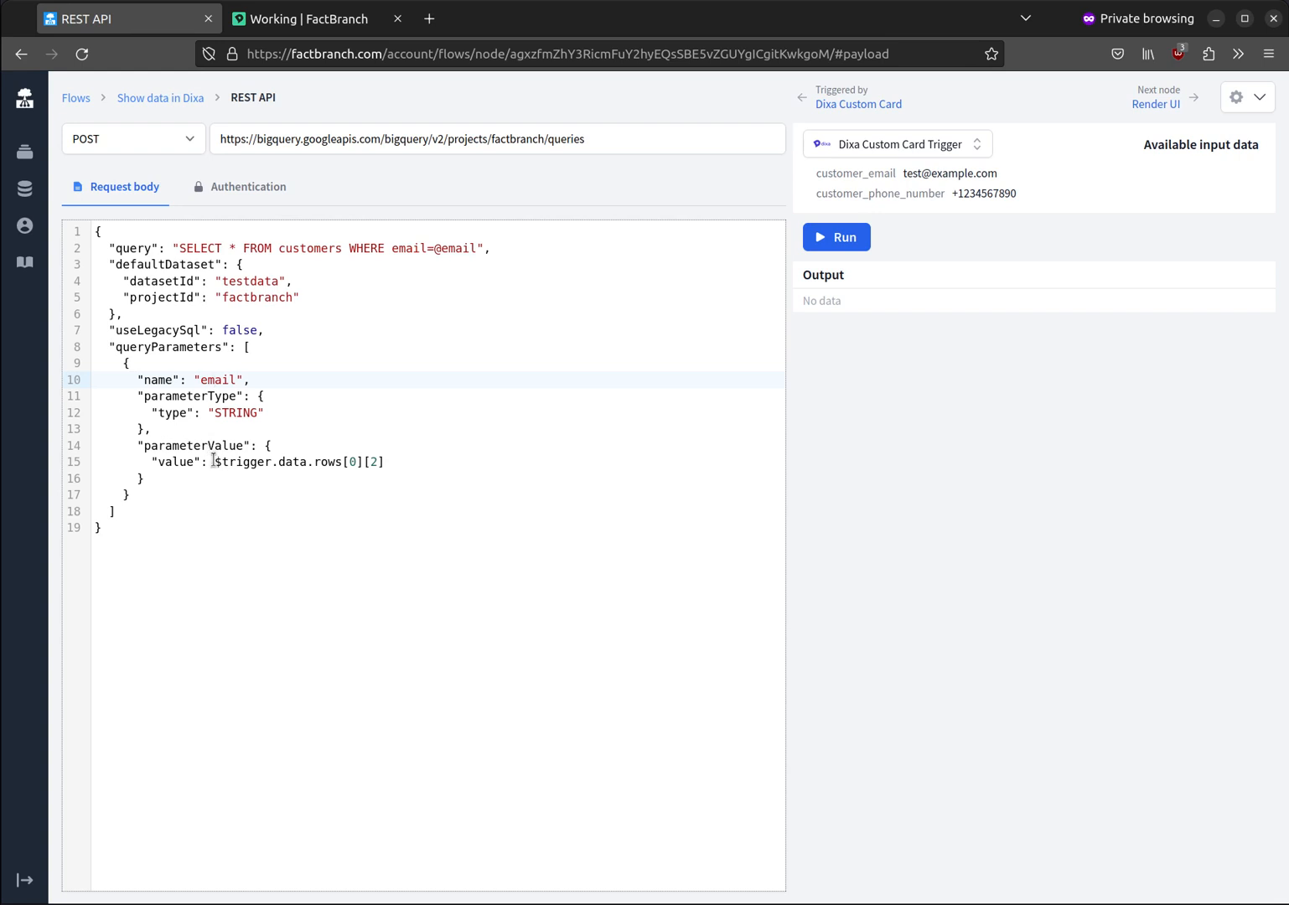
Step: Replace the email parameter's value in the request body with $trigger.data.customer_email and run the request
{"action": "left_click_drag", "start_coordinate": [215, 461], "coordinate": [417, 470]}
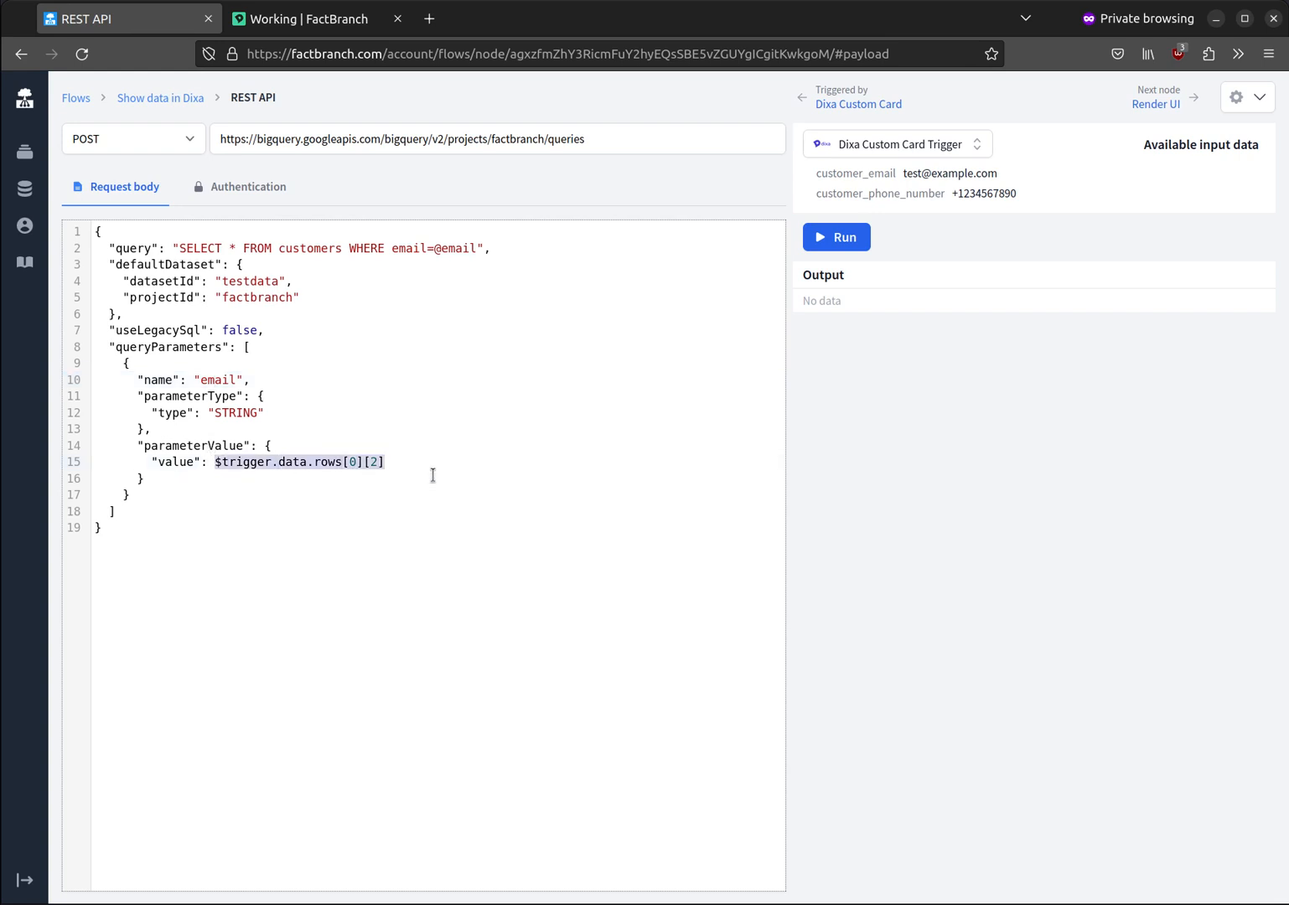
{"action": "key", "text": "BackSpace"}
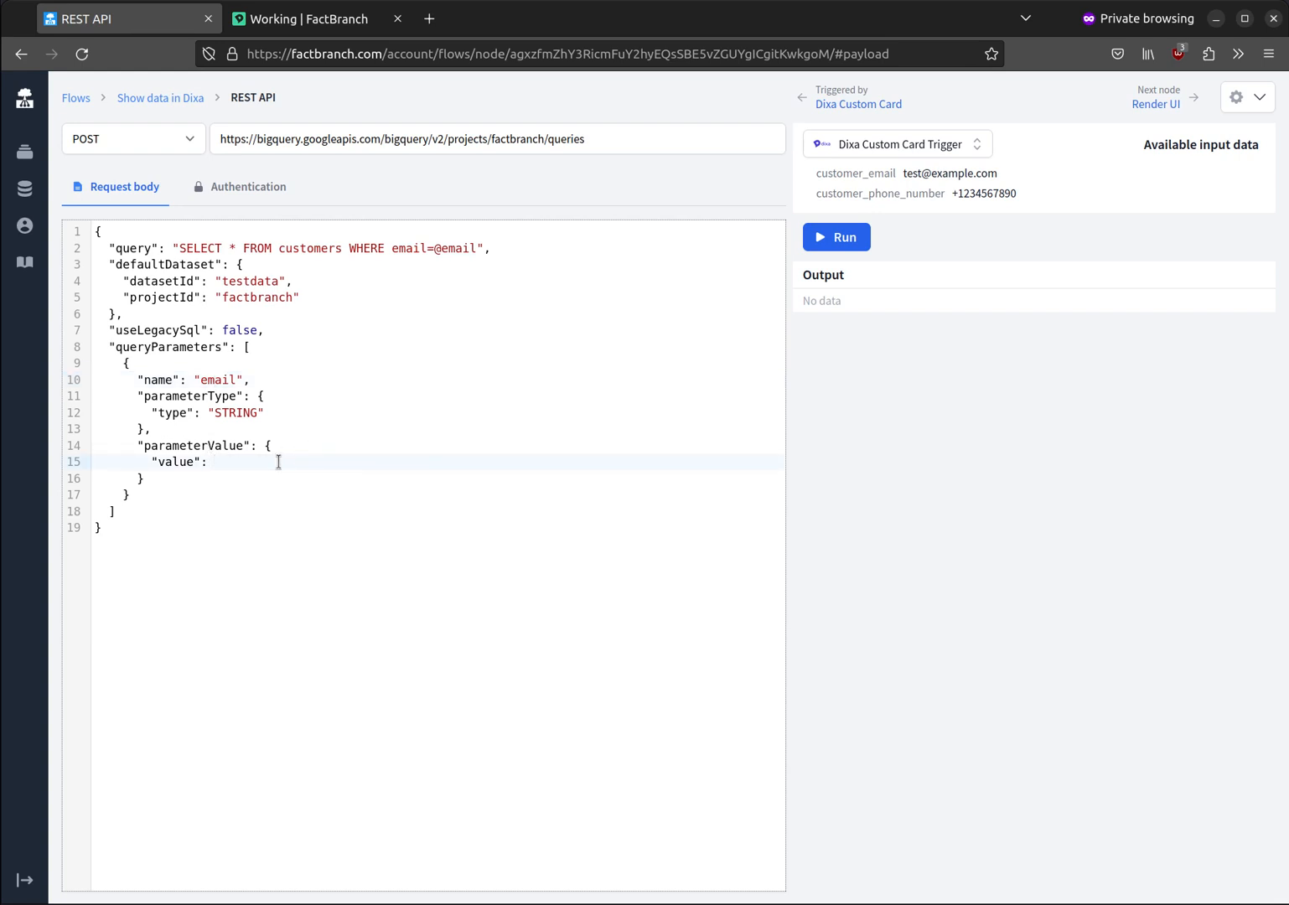
{"action": "mouse_move", "coordinate": [874, 180]}
{"action": "left_click", "coordinate": [1040, 173]}
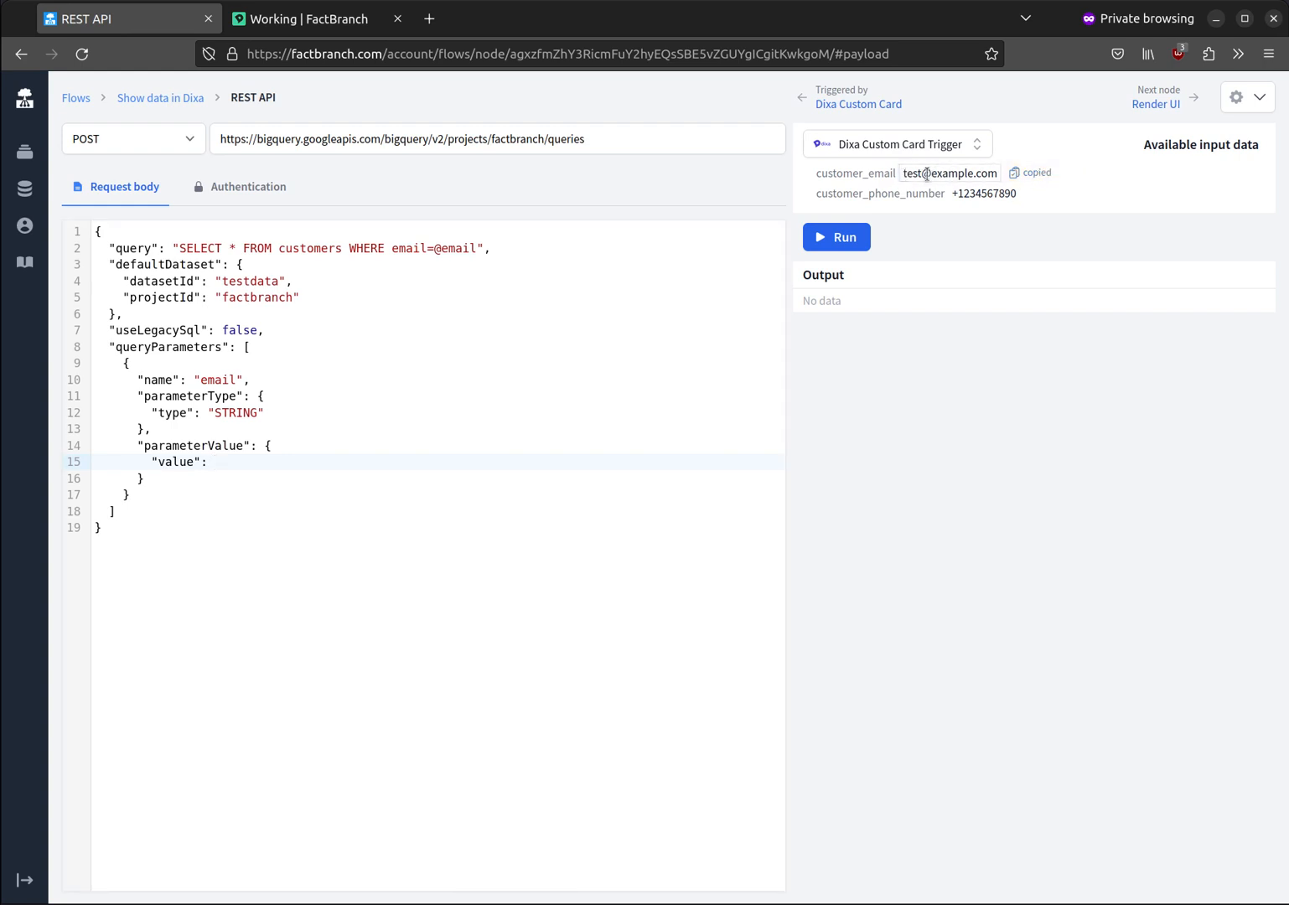
{"action": "left_click", "coordinate": [241, 463]}
{"action": "key", "text": "ctrl+v"}
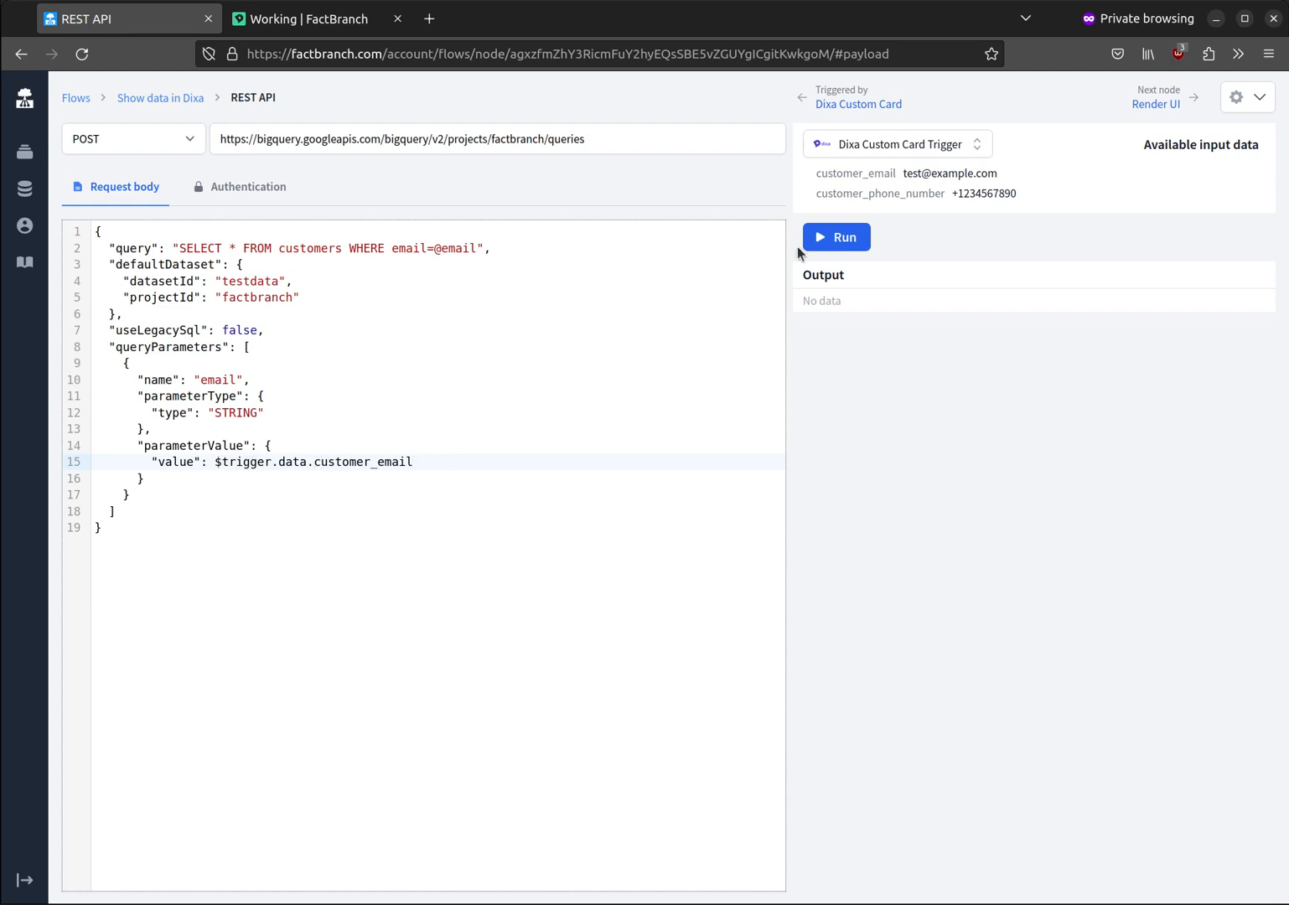
{"action": "left_click", "coordinate": [863, 240]}
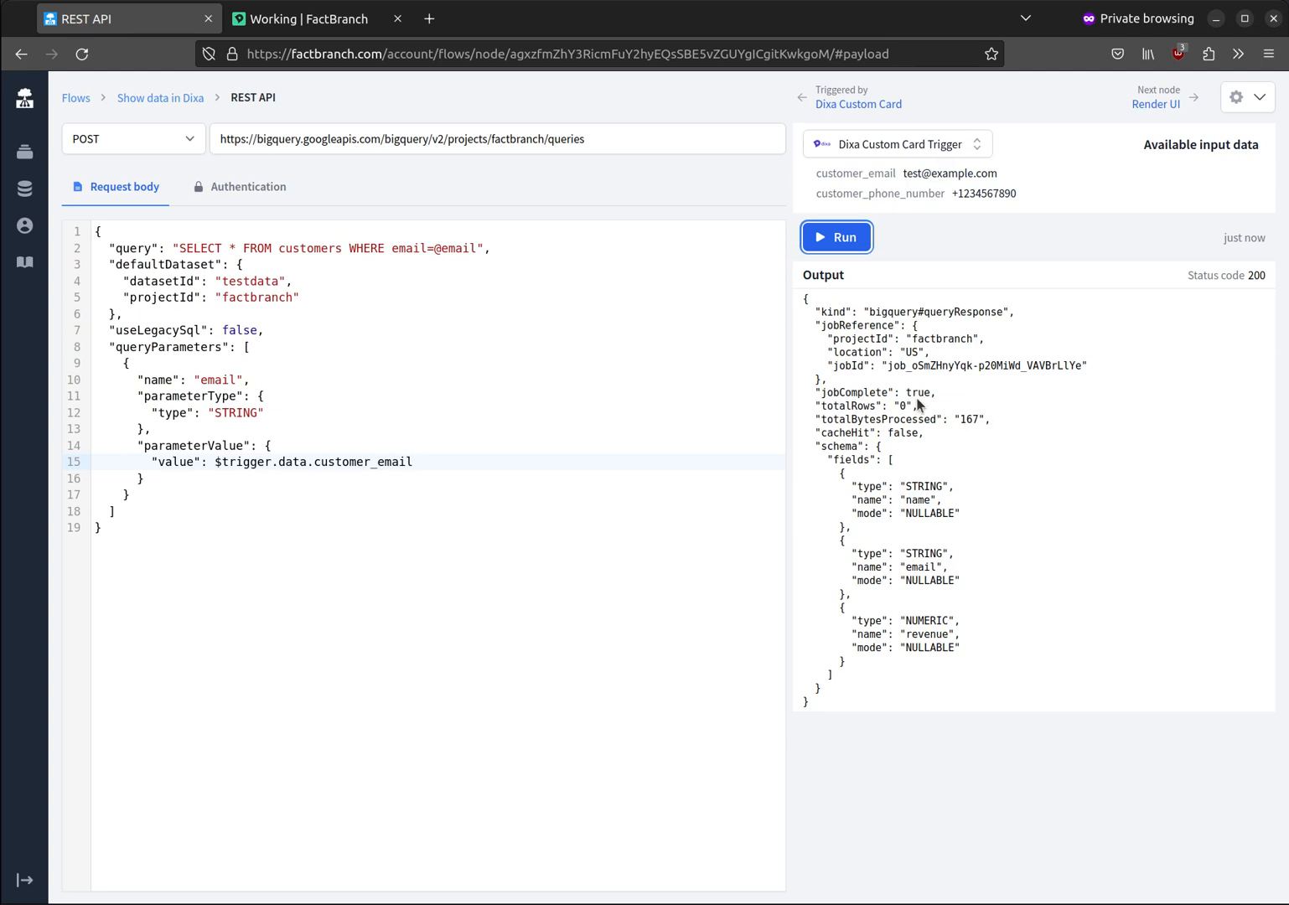
Step: Change the trigger's sample customer_email to an existing customer's e-mail address and run the request again
{"action": "left_click", "coordinate": [918, 174]}
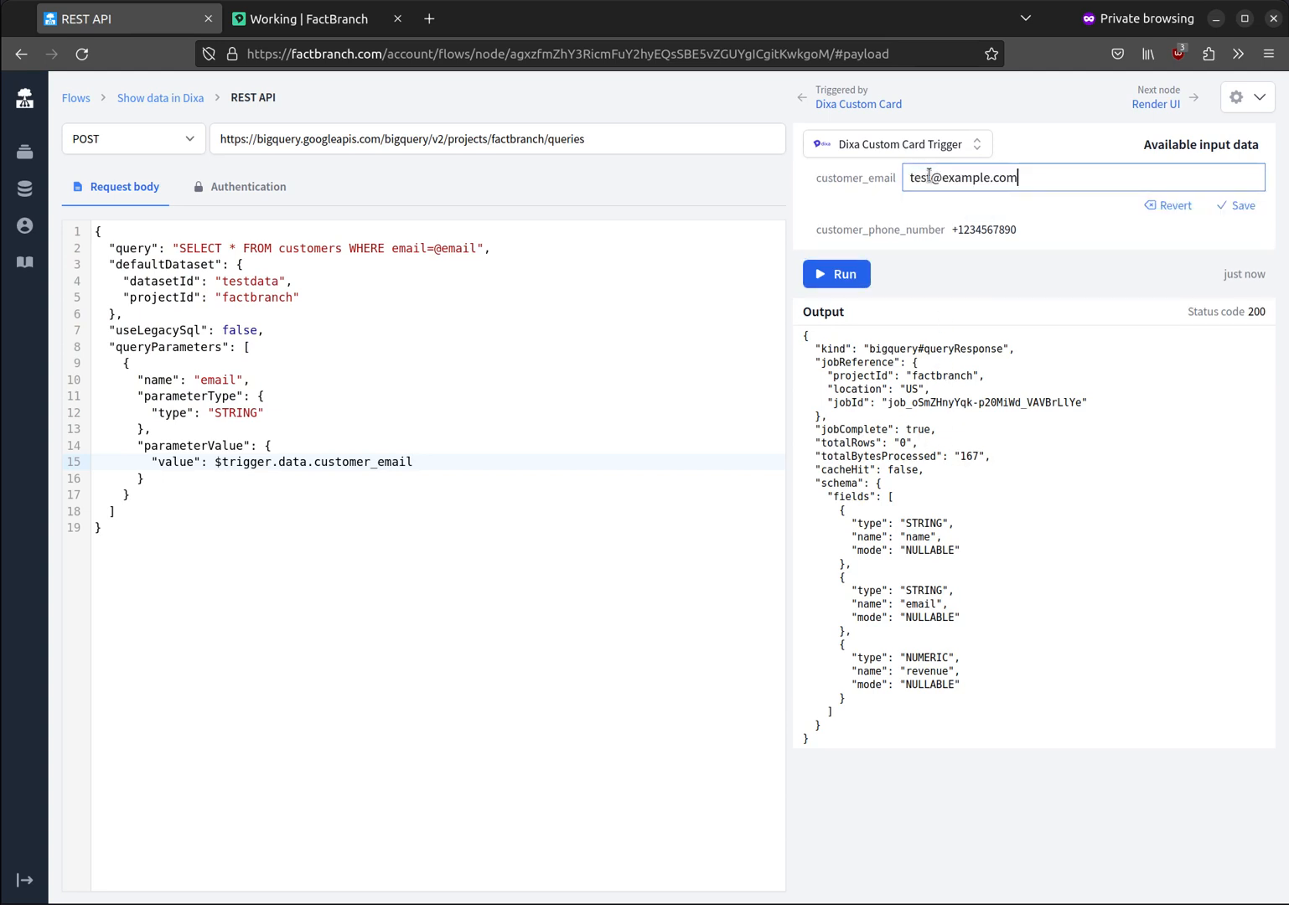
{"action": "double_click", "coordinate": [920, 177]}
{"action": "type", "text": "alice"}
{"action": "key", "text": "Return"}
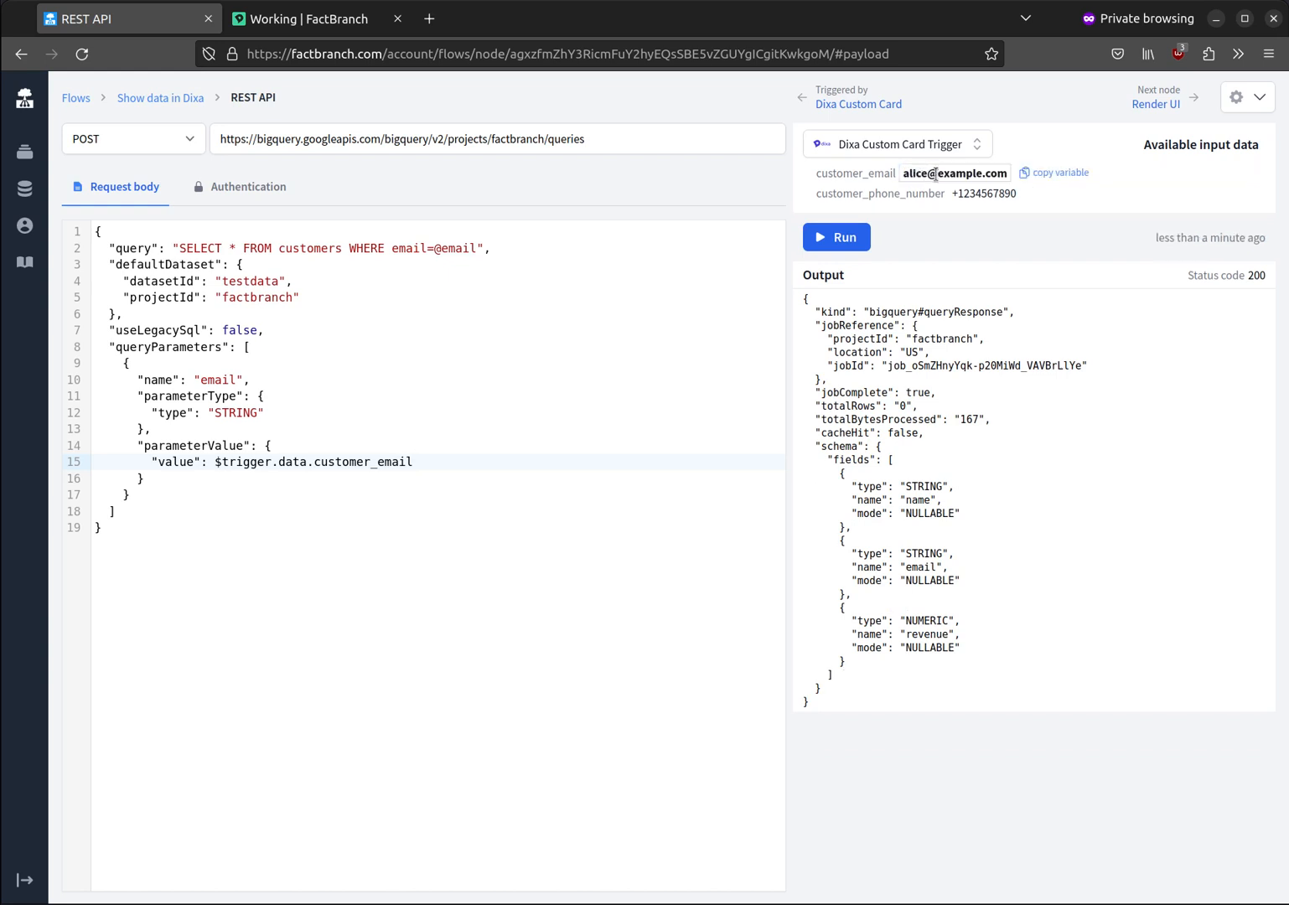
{"action": "left_click", "coordinate": [837, 238]}
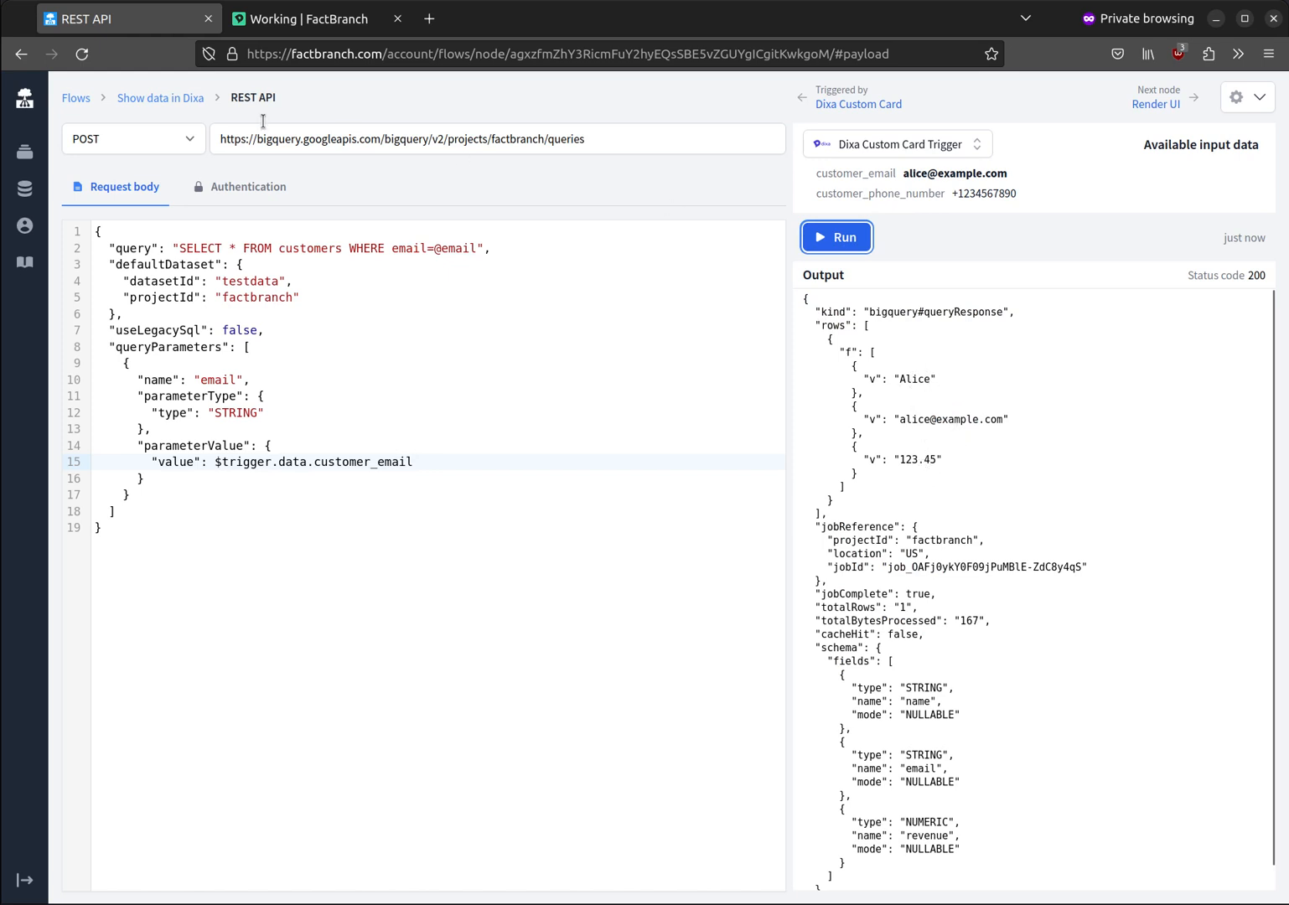
Step: Open the flow's Render UI node and examine the input data available from the REST API node
{"action": "left_click", "coordinate": [181, 99]}
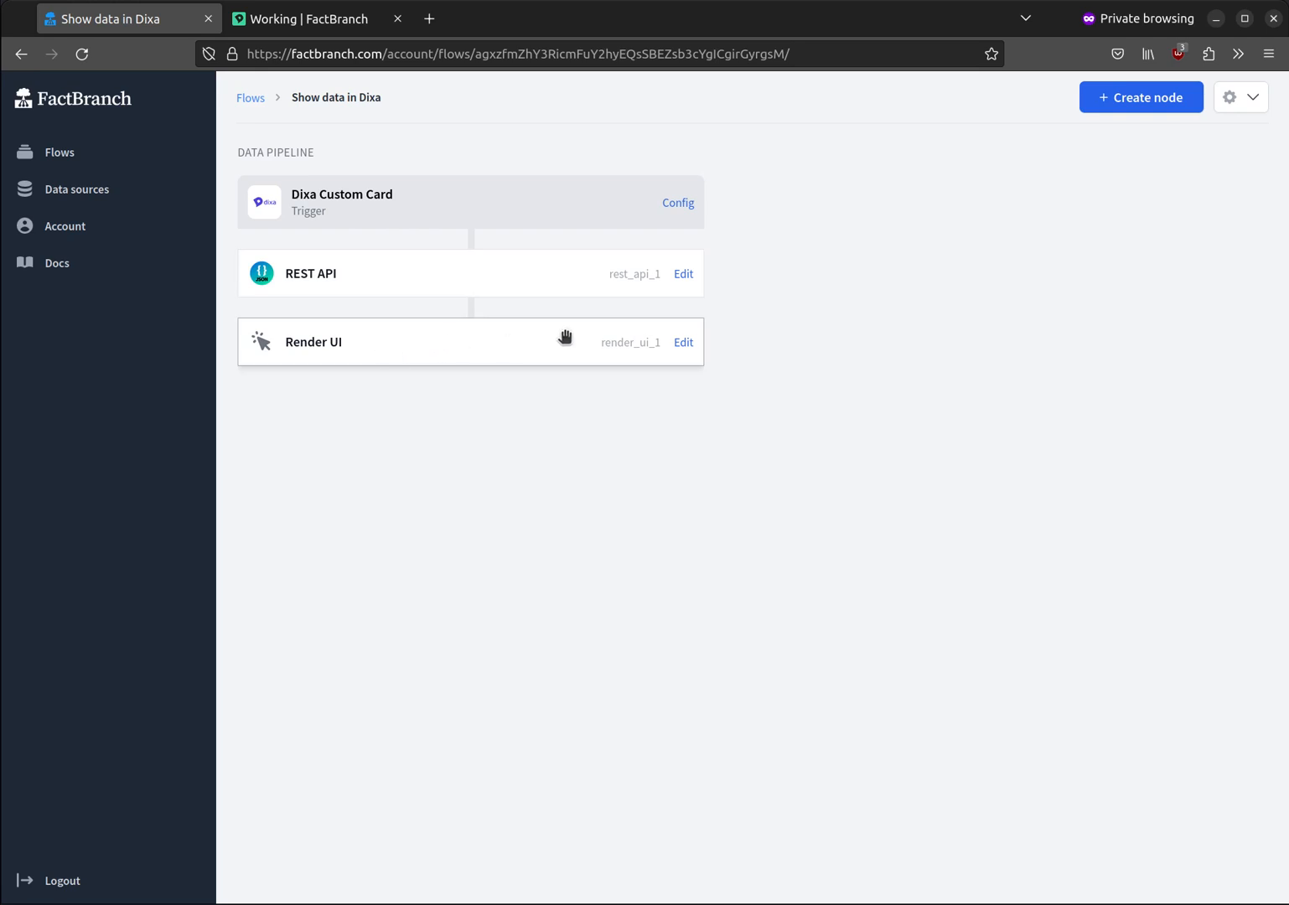
{"action": "left_click", "coordinate": [683, 343]}
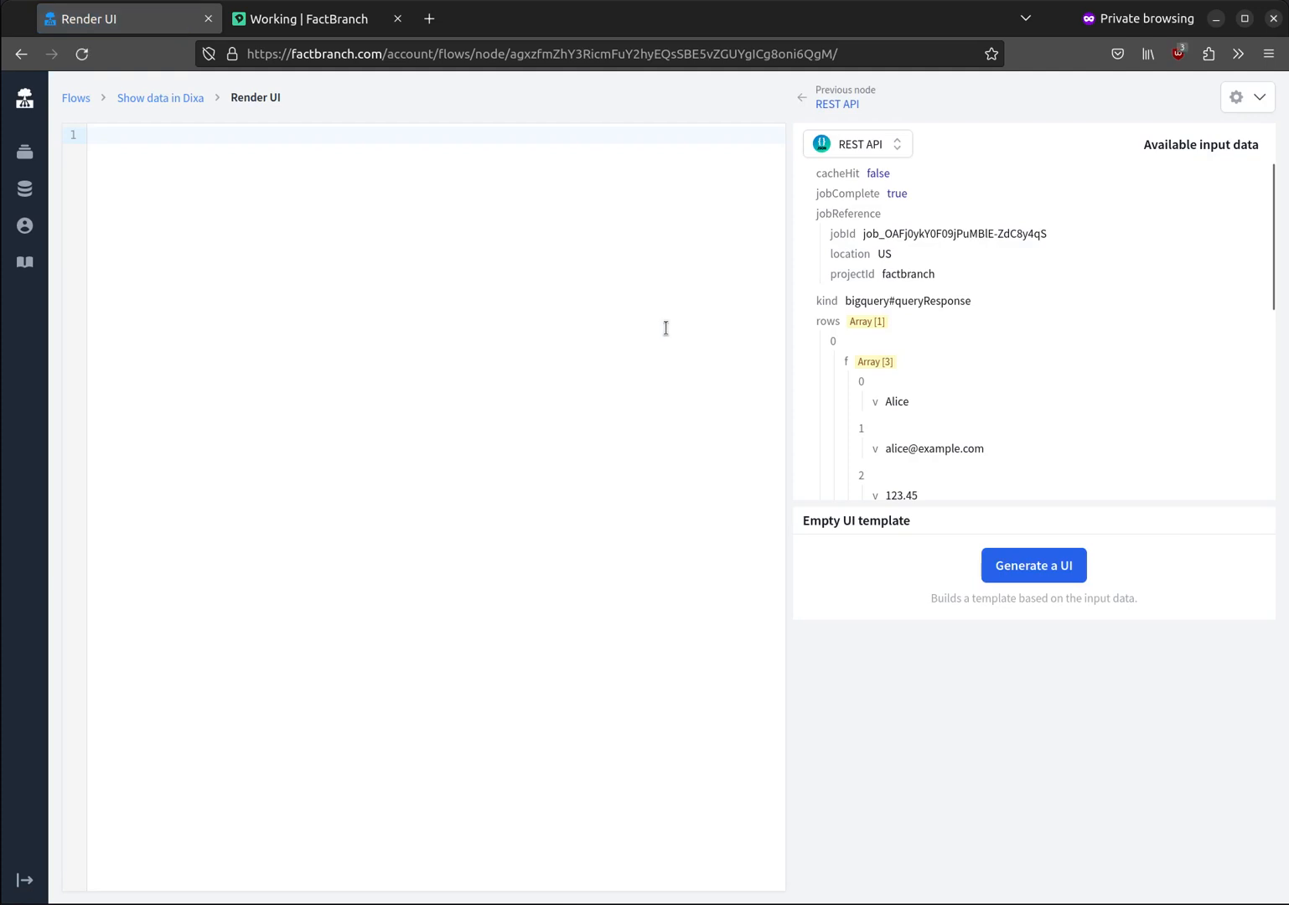
{"action": "mouse_move", "coordinate": [992, 308]}
{"action": "scroll", "coordinate": [1027, 255], "scroll_direction": "down", "scroll_amount": 5}
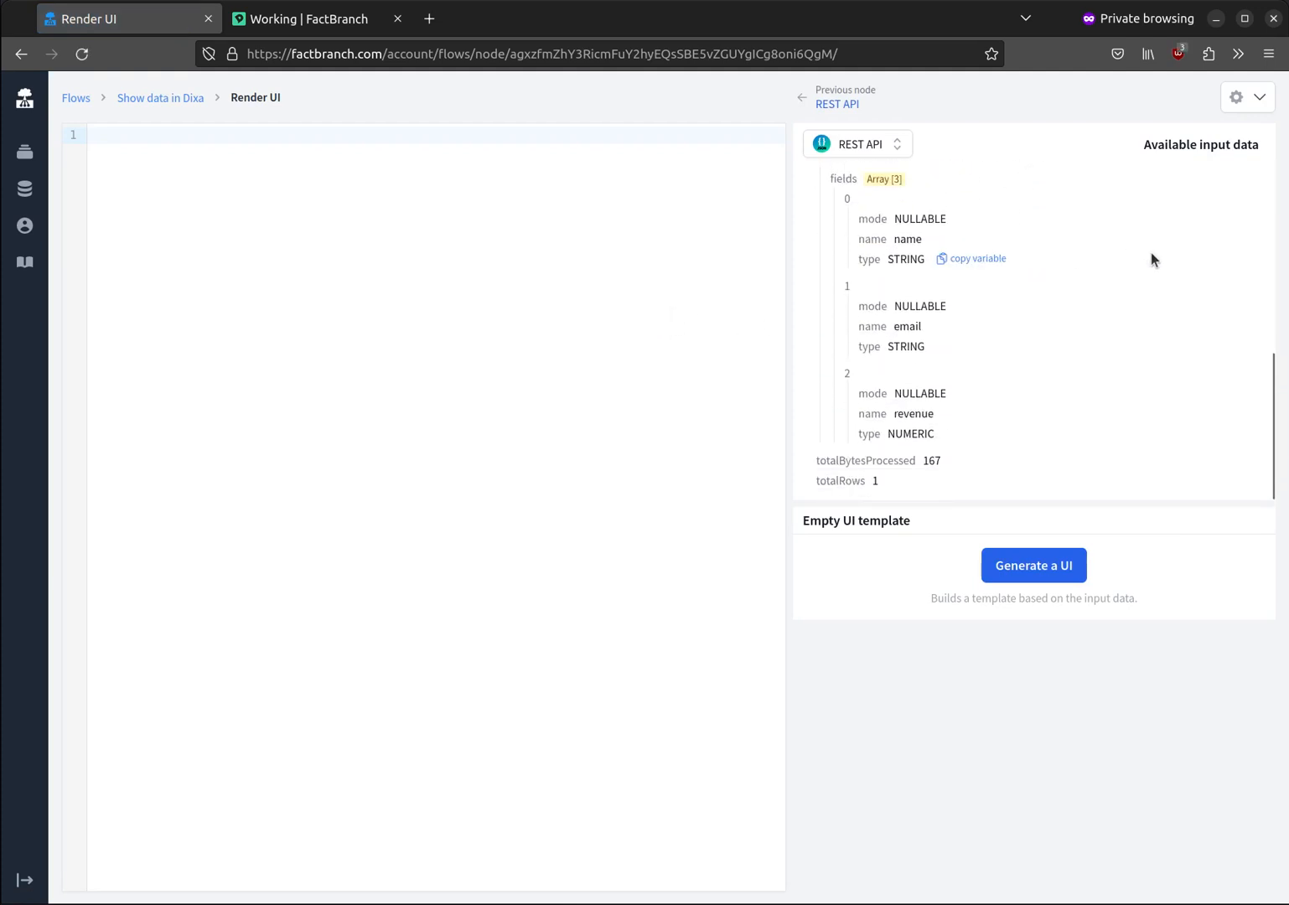
{"action": "scroll", "coordinate": [1095, 273], "scroll_direction": "up", "scroll_amount": 5}
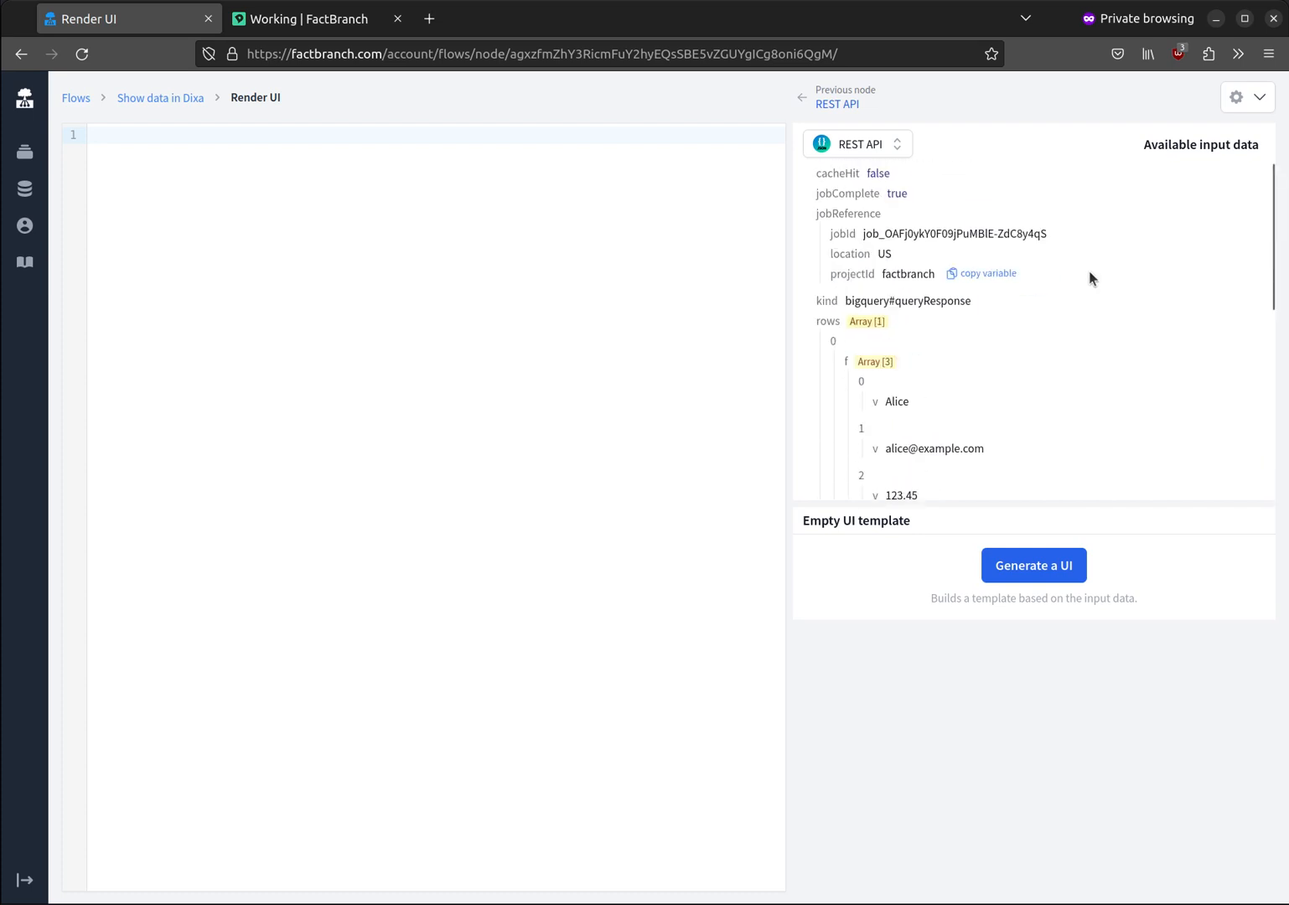
{"action": "scroll", "coordinate": [1089, 276], "scroll_direction": "down", "scroll_amount": 3}
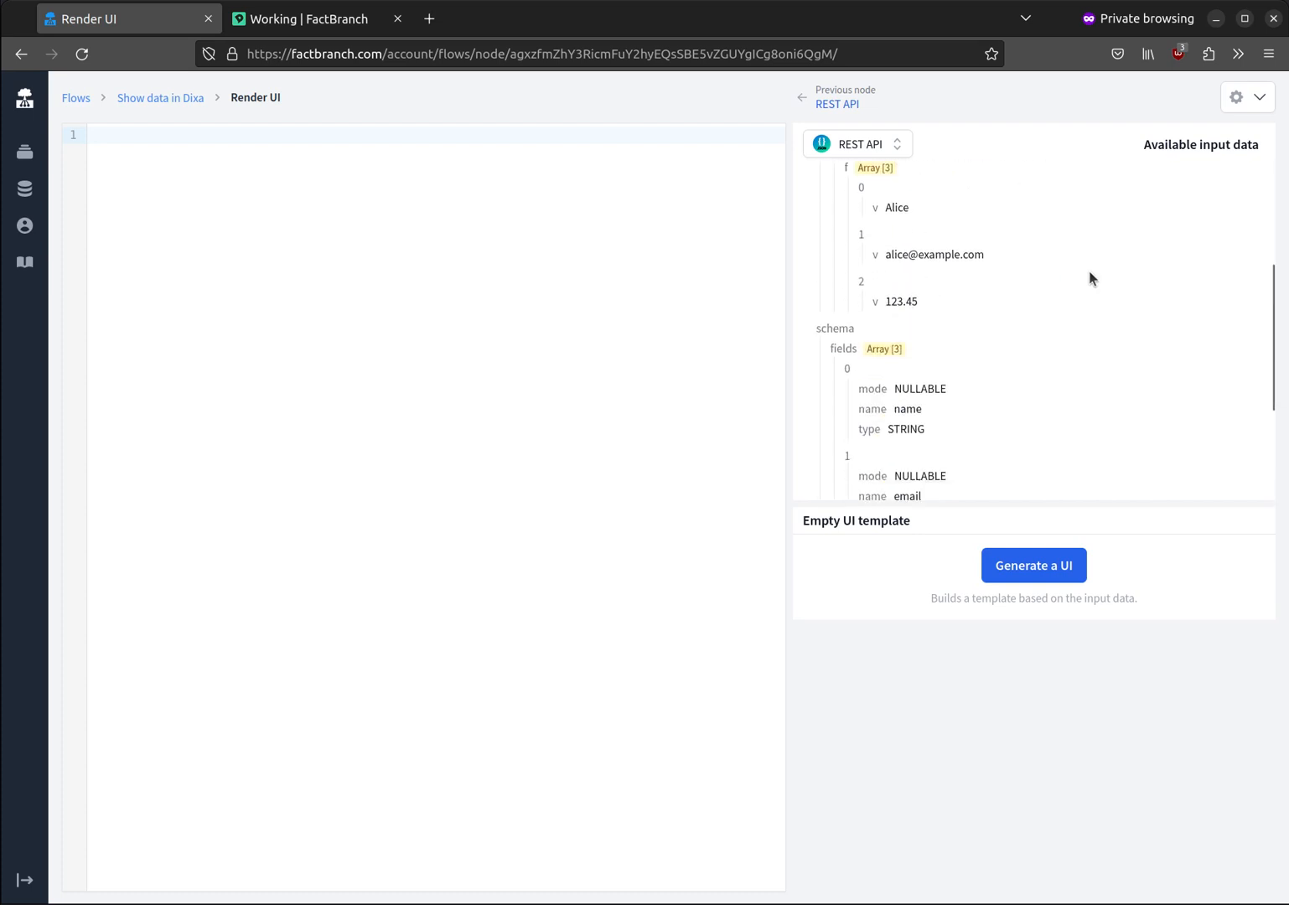
{"action": "scroll", "coordinate": [1088, 279], "scroll_direction": "up", "scroll_amount": 3}
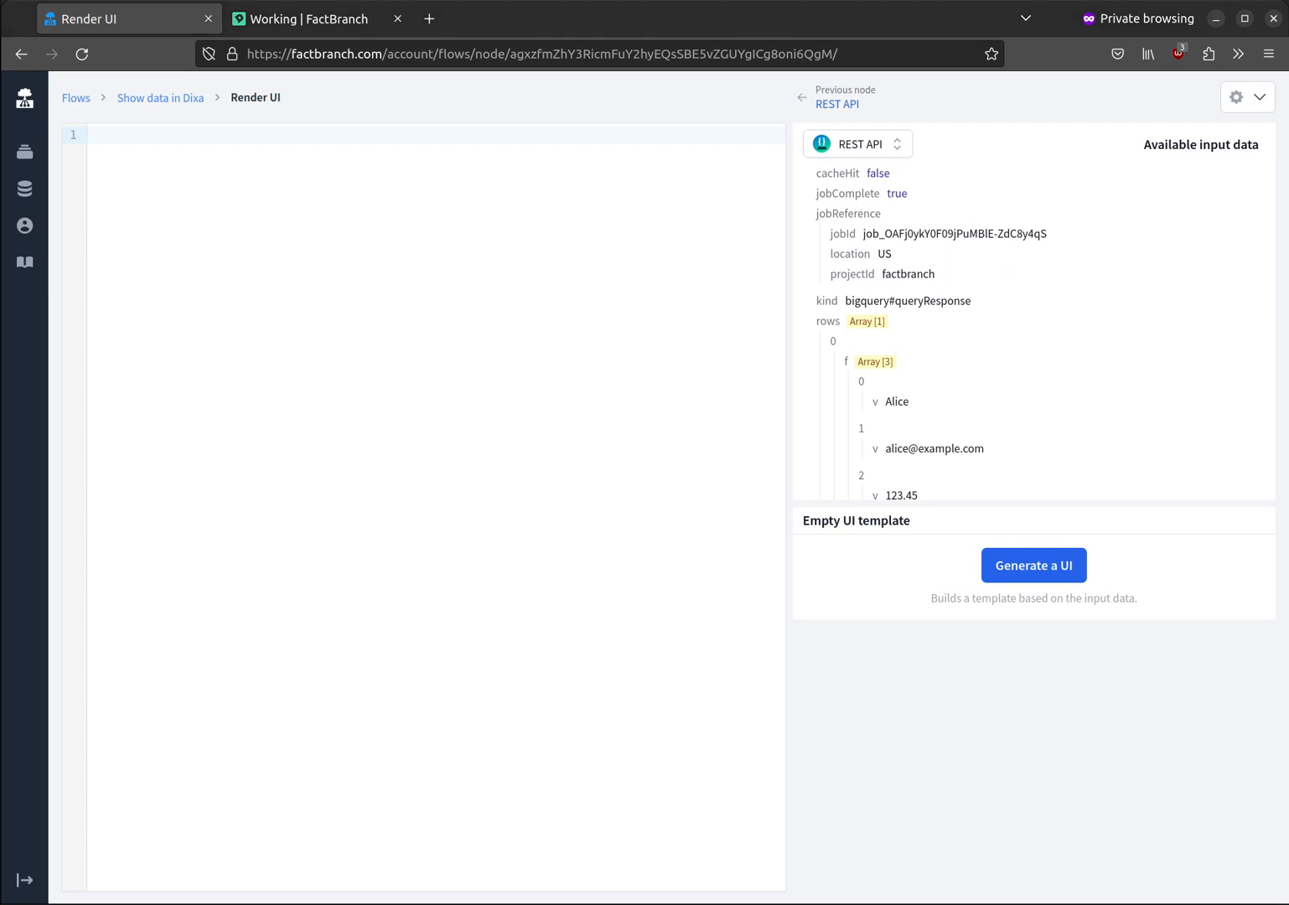
Step: Paste a Render UI template that shows each row's Name, Email and Revenue under "Customer data" and again in a table headed "As a table"
{"action": "left_click", "coordinate": [245, 212]}
{"action": "key", "text": "ctrl+v"}
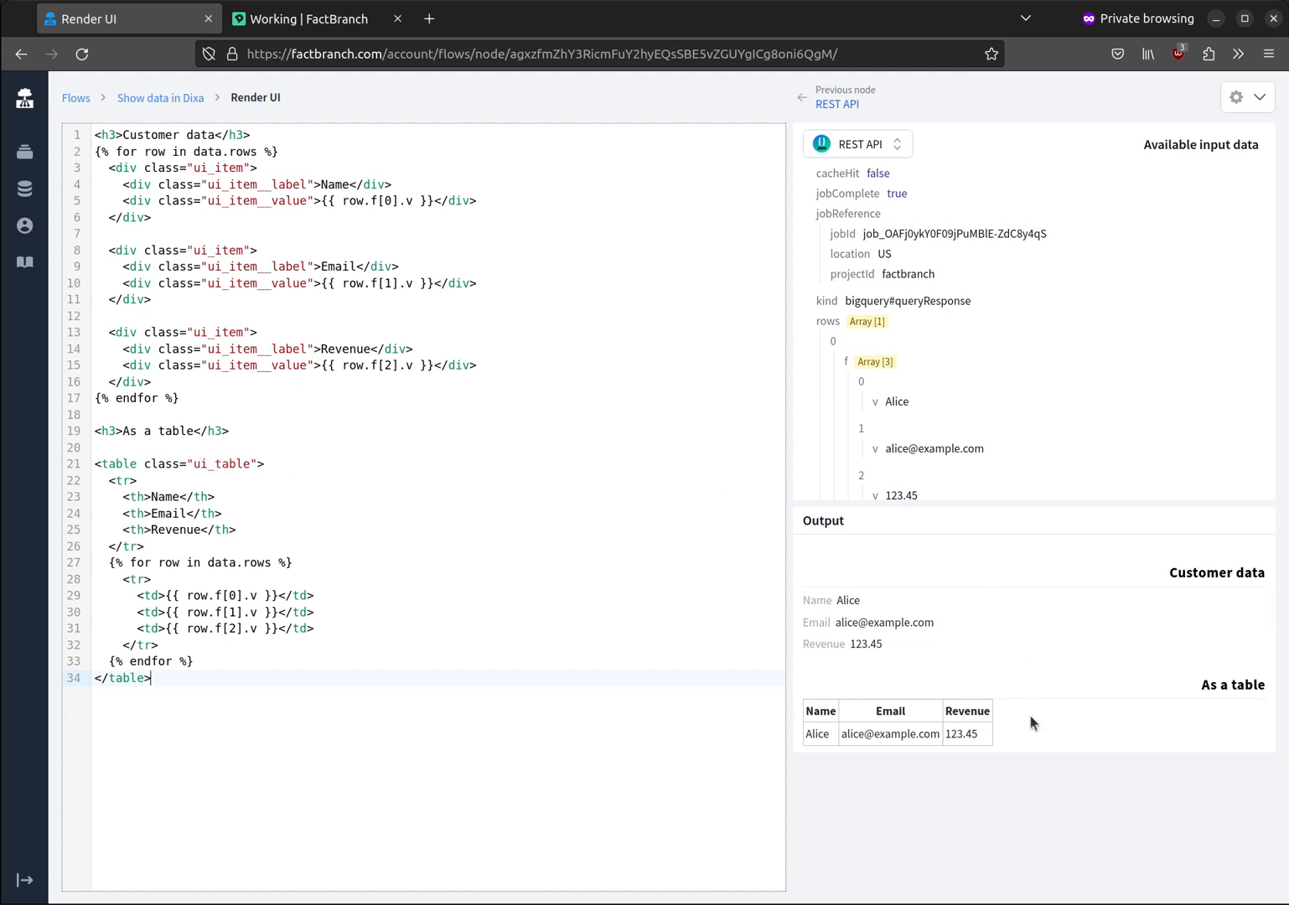
Step: Try the table with its ui_table class name broken to compare the unstyled output, and restore the class name
{"action": "left_click", "coordinate": [228, 463]}
{"action": "key", "text": "BackSpace"}
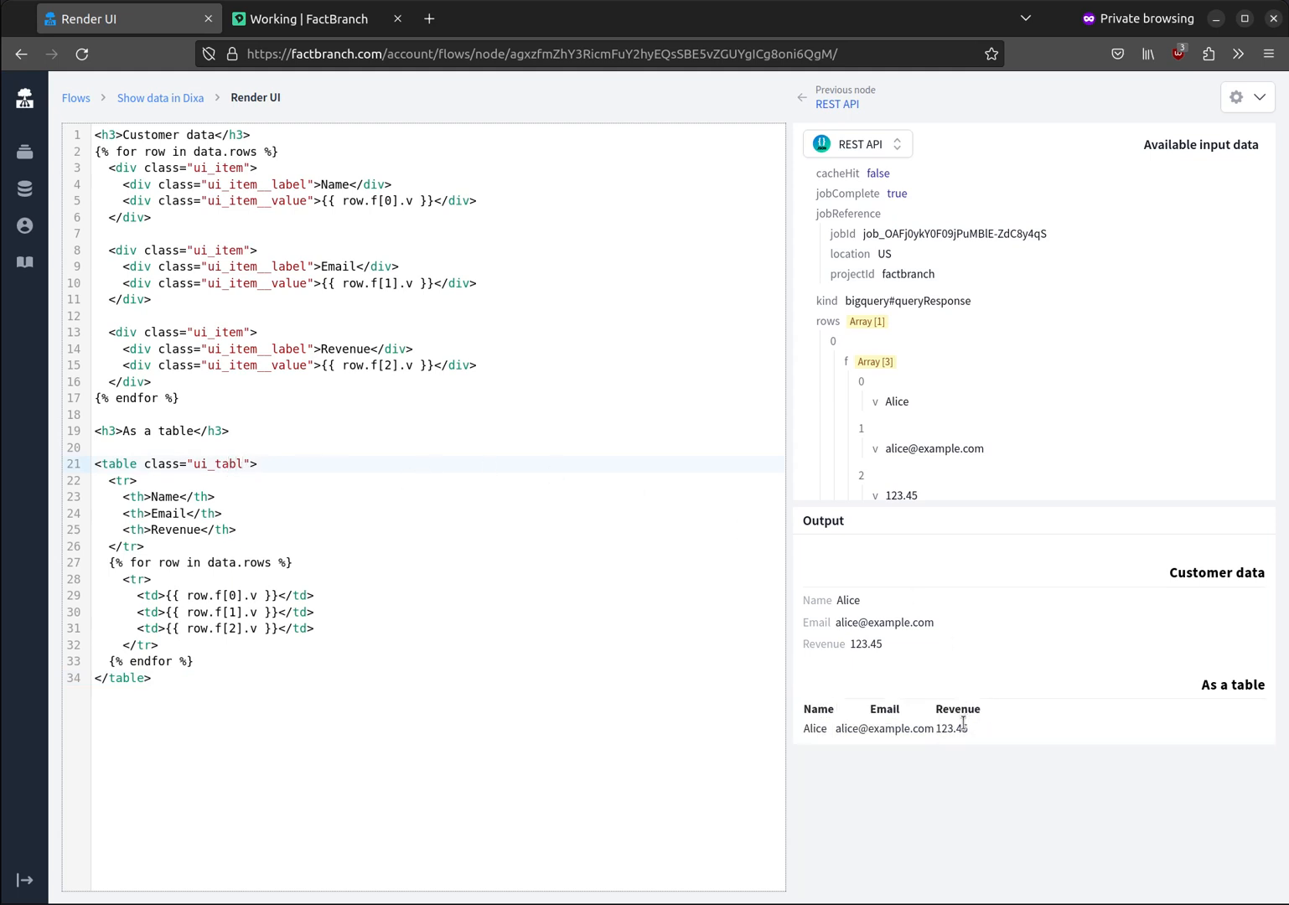
{"action": "type", "text": "e"}
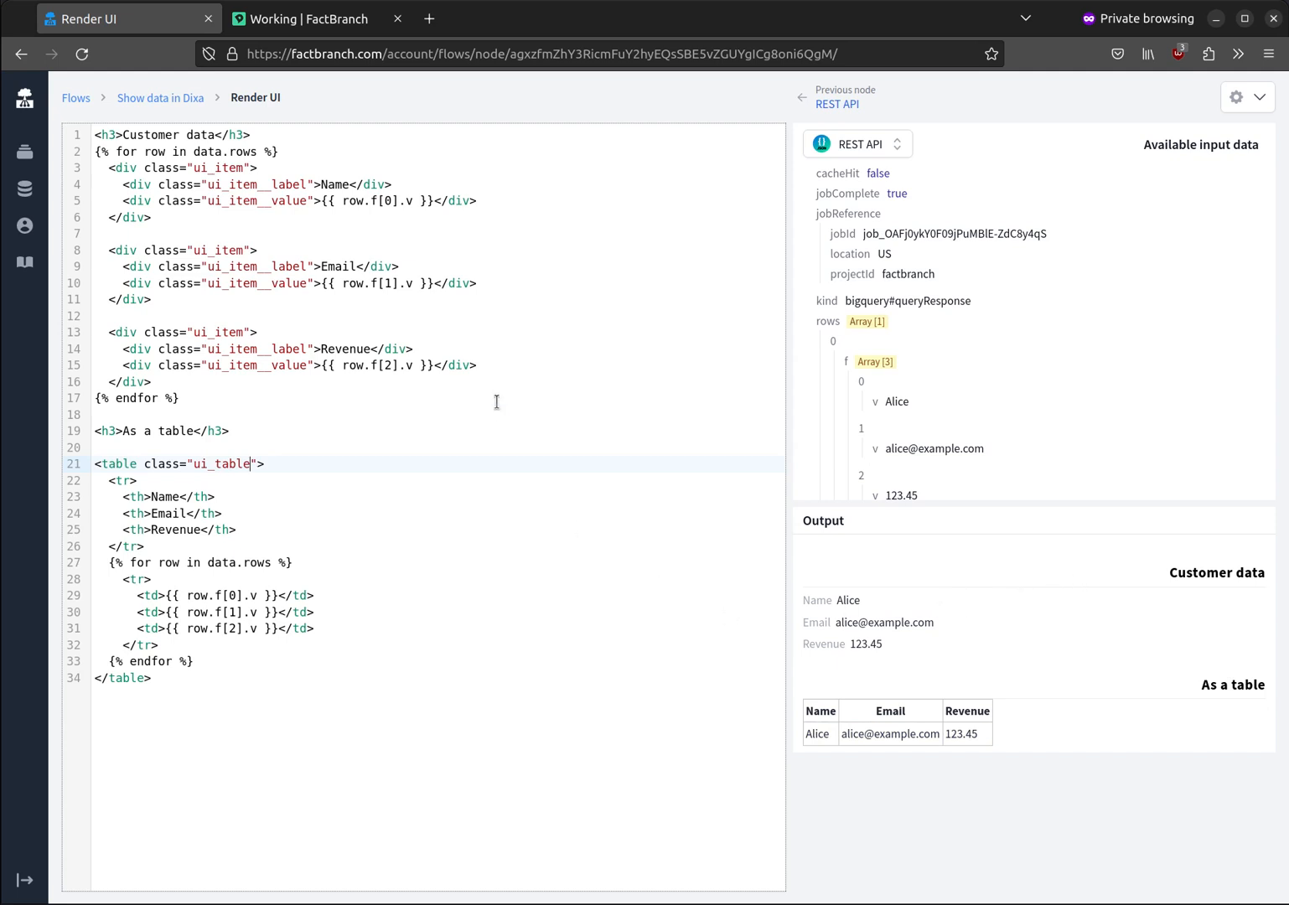
Step: Open the flow's Dixa Custom Card trigger instructions, and in Dixa's integration settings start a new custom card titled FactBranch
{"action": "left_click", "coordinate": [166, 98]}
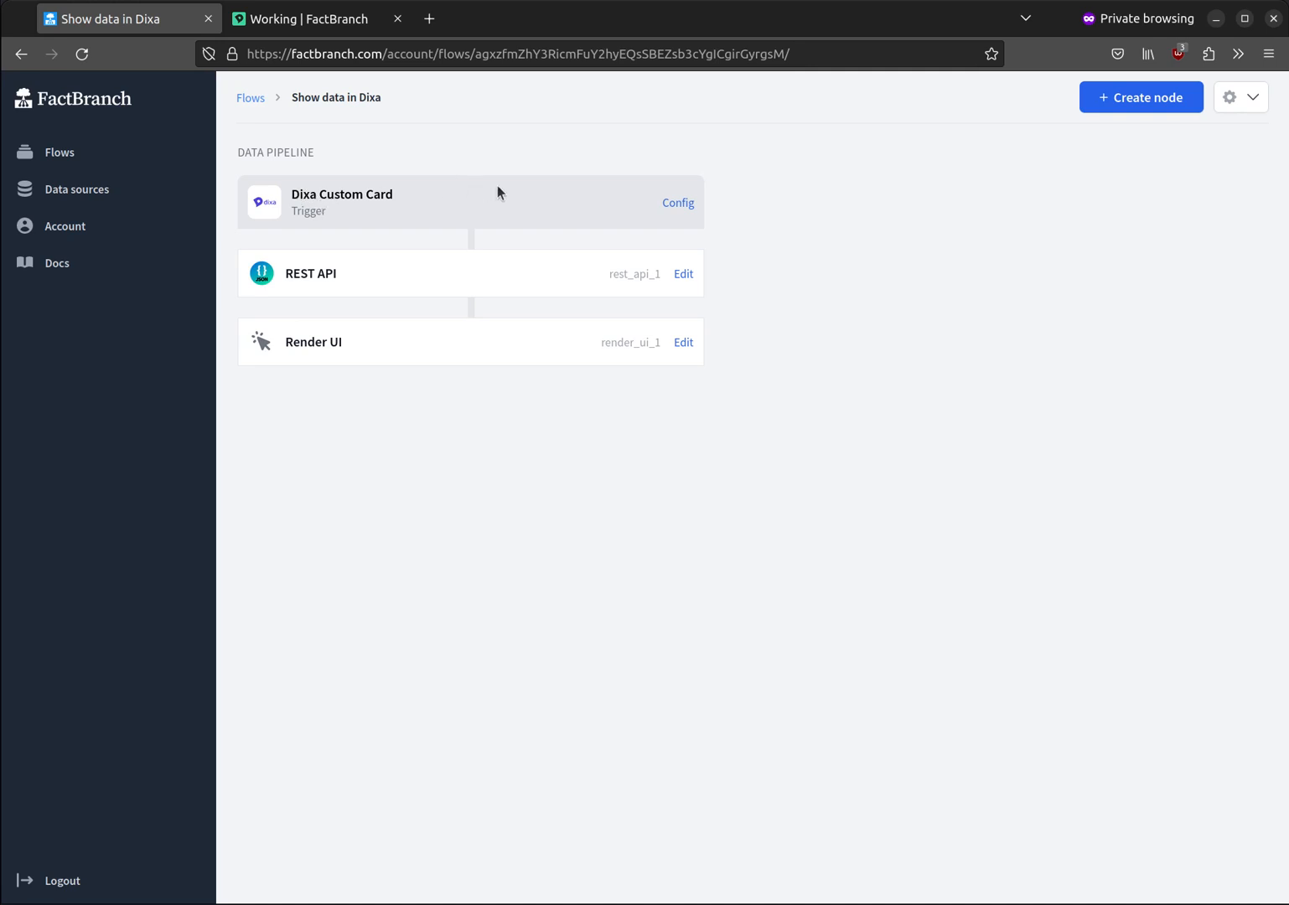
{"action": "left_click", "coordinate": [683, 211]}
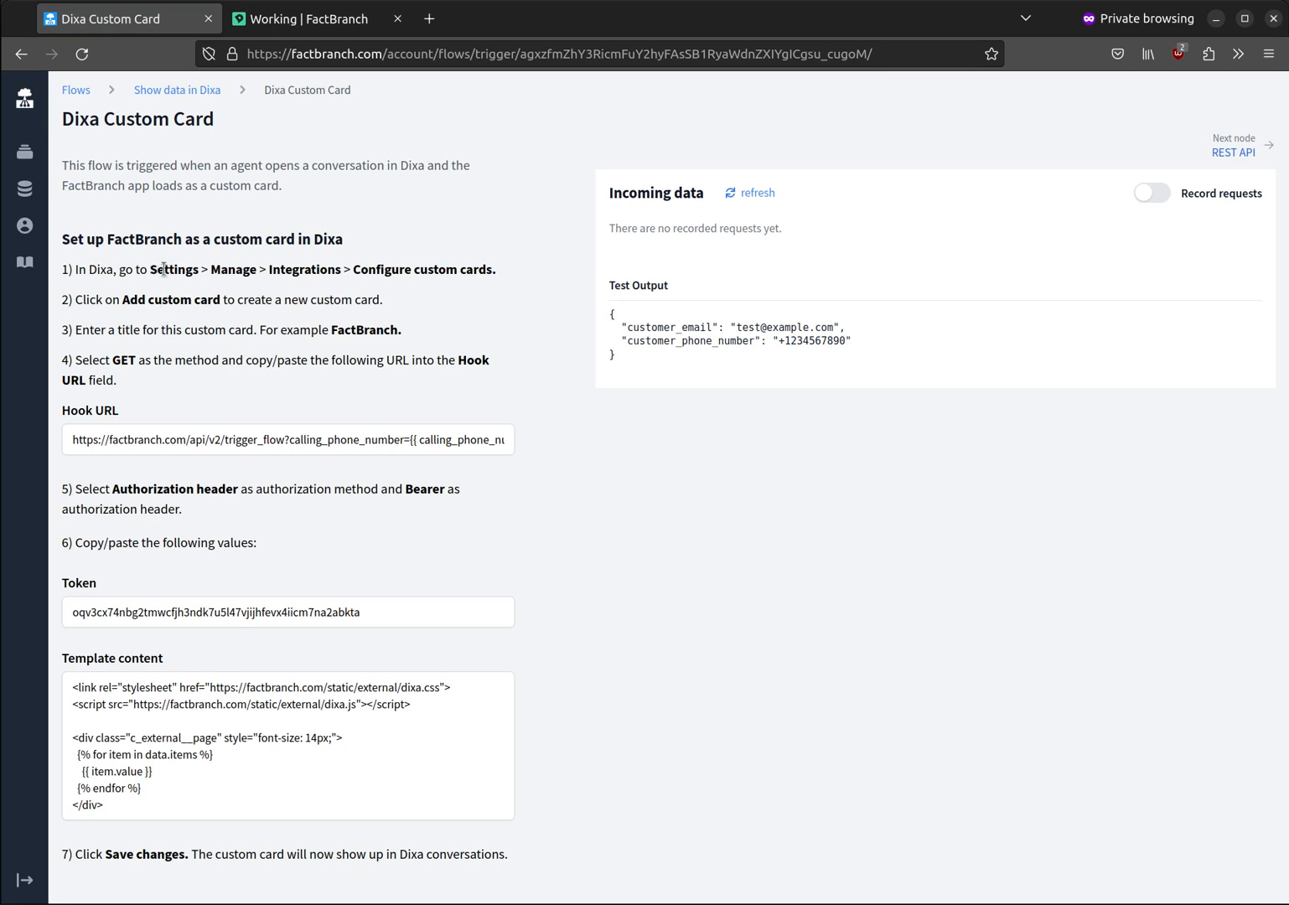
{"action": "left_click", "coordinate": [382, 27]}
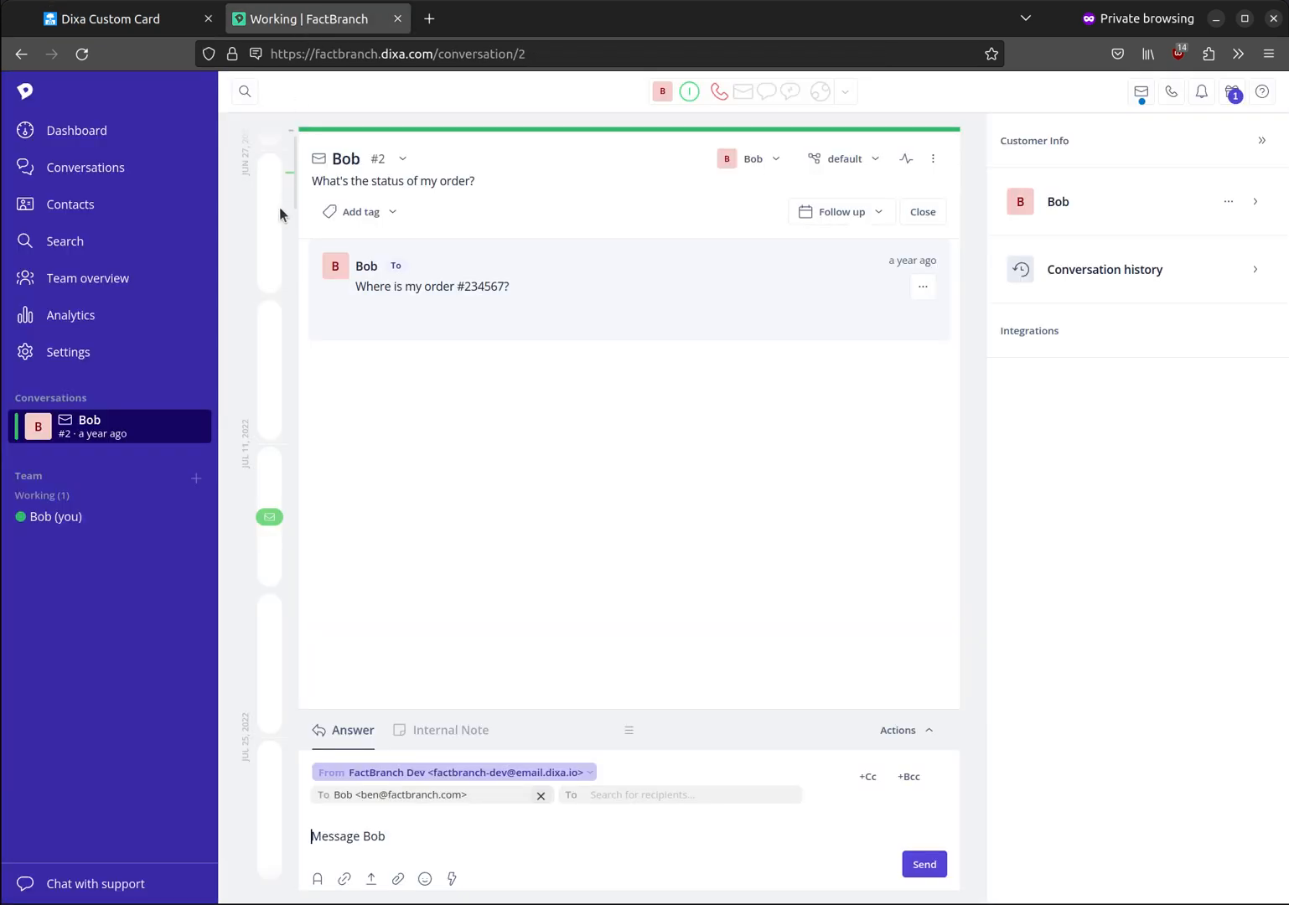
{"action": "left_click", "coordinate": [130, 360]}
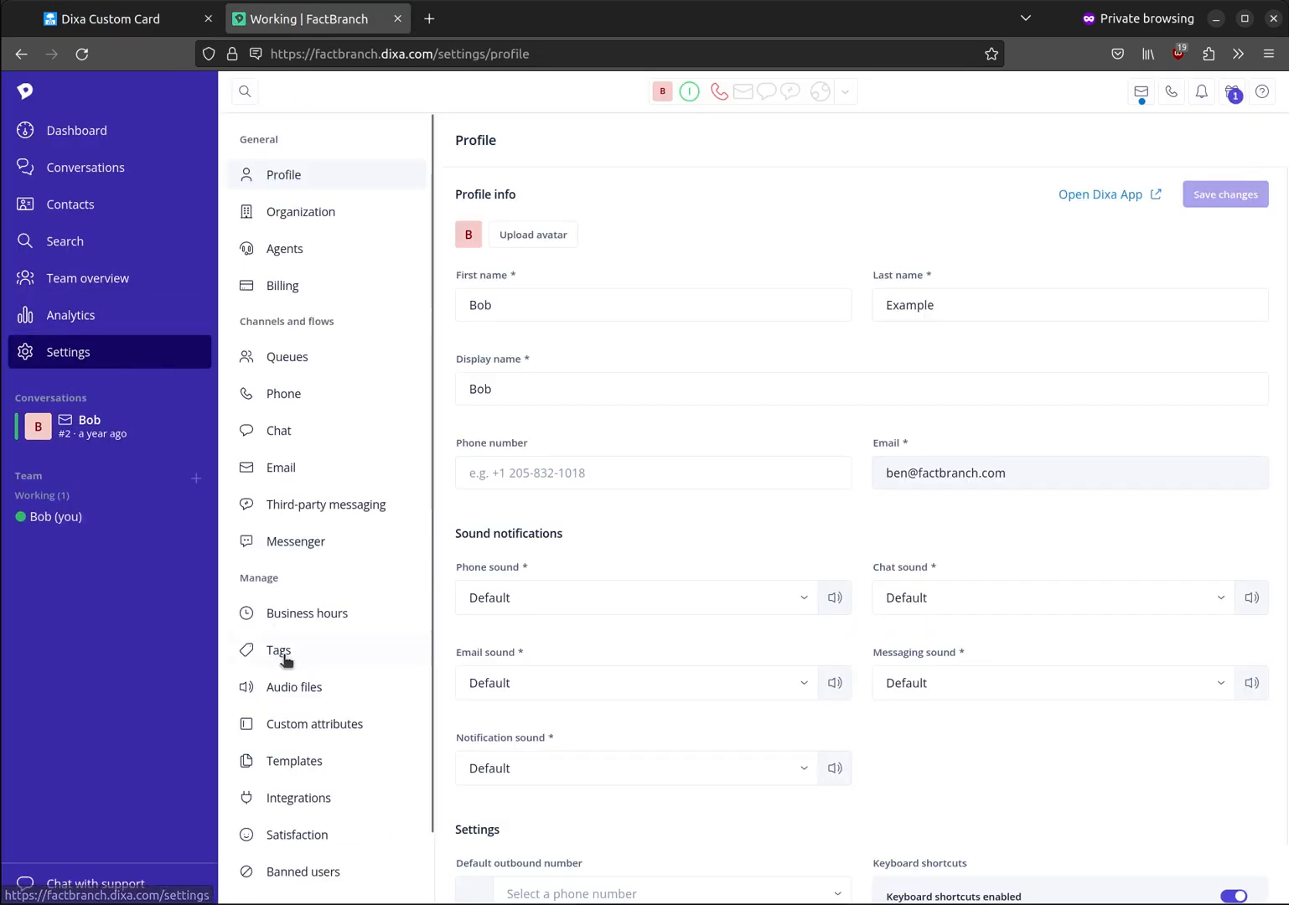
{"action": "left_click", "coordinate": [299, 803]}
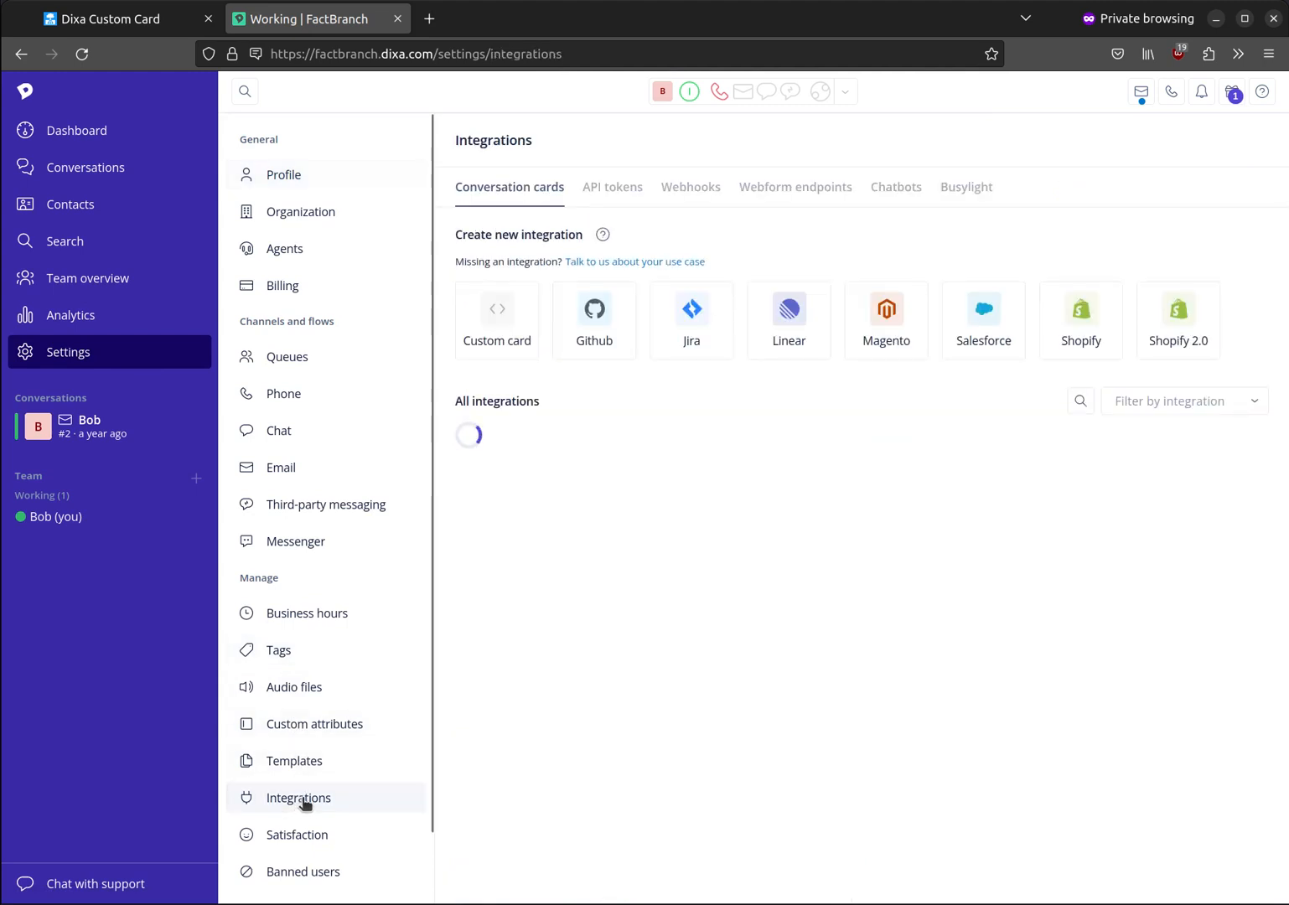
{"action": "left_click", "coordinate": [507, 344]}
{"action": "left_click", "coordinate": [539, 294]}
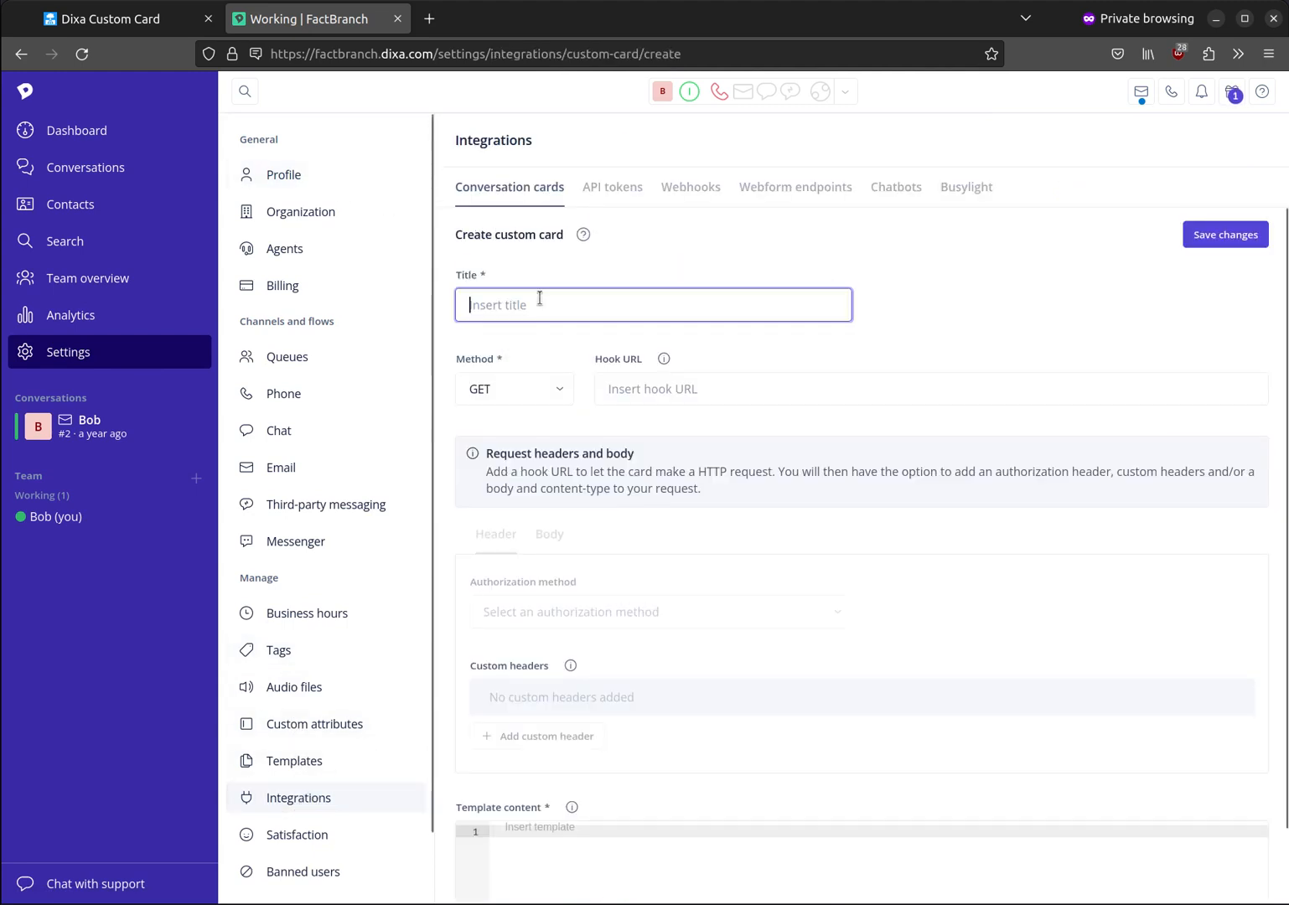
{"action": "type", "text": "FactBranch"}
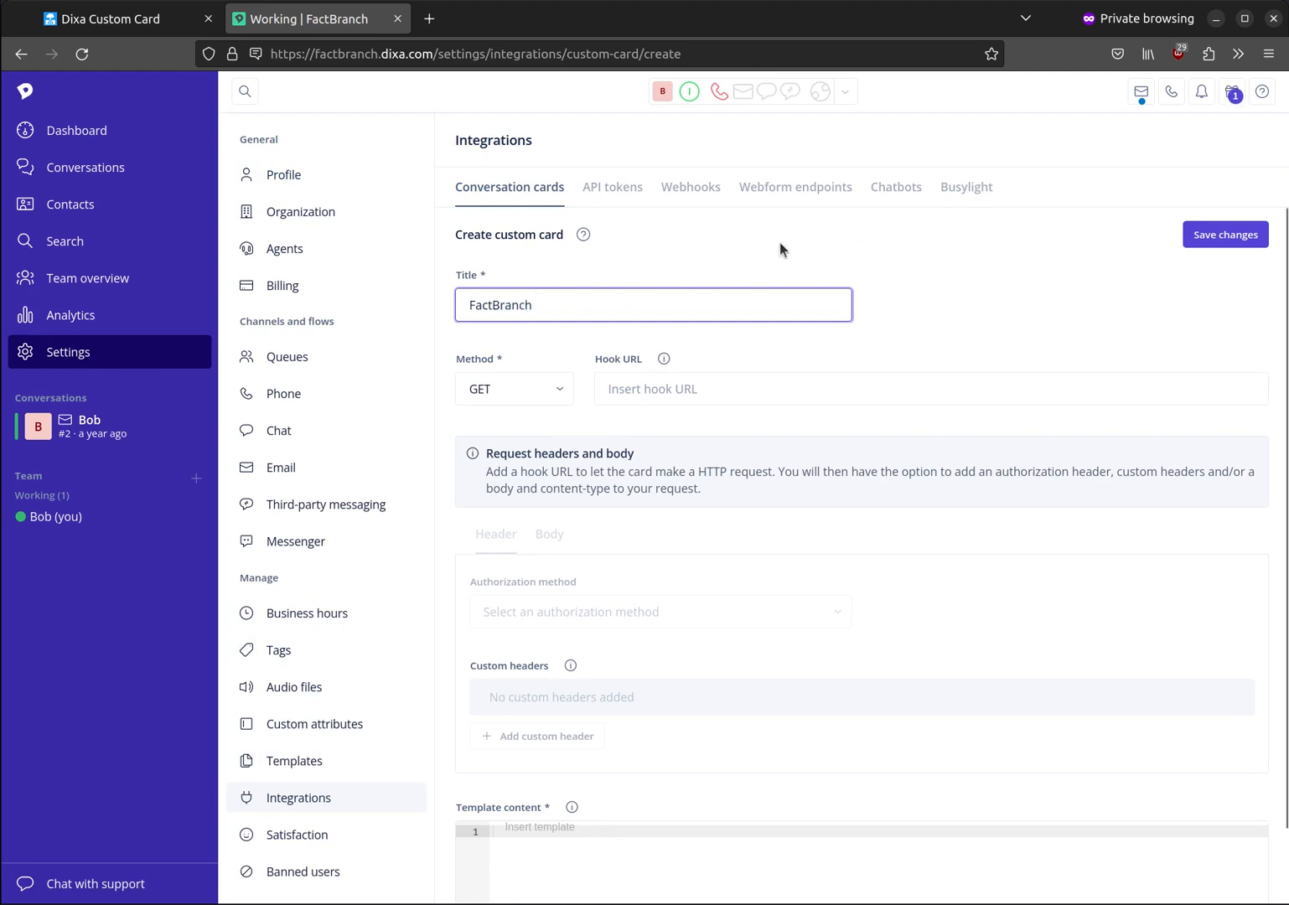
Step: Copy the Hook URL from FactBranch's Dixa Custom Card trigger into the Hook URL of the new Dixa card
{"action": "left_click", "coordinate": [141, 13]}
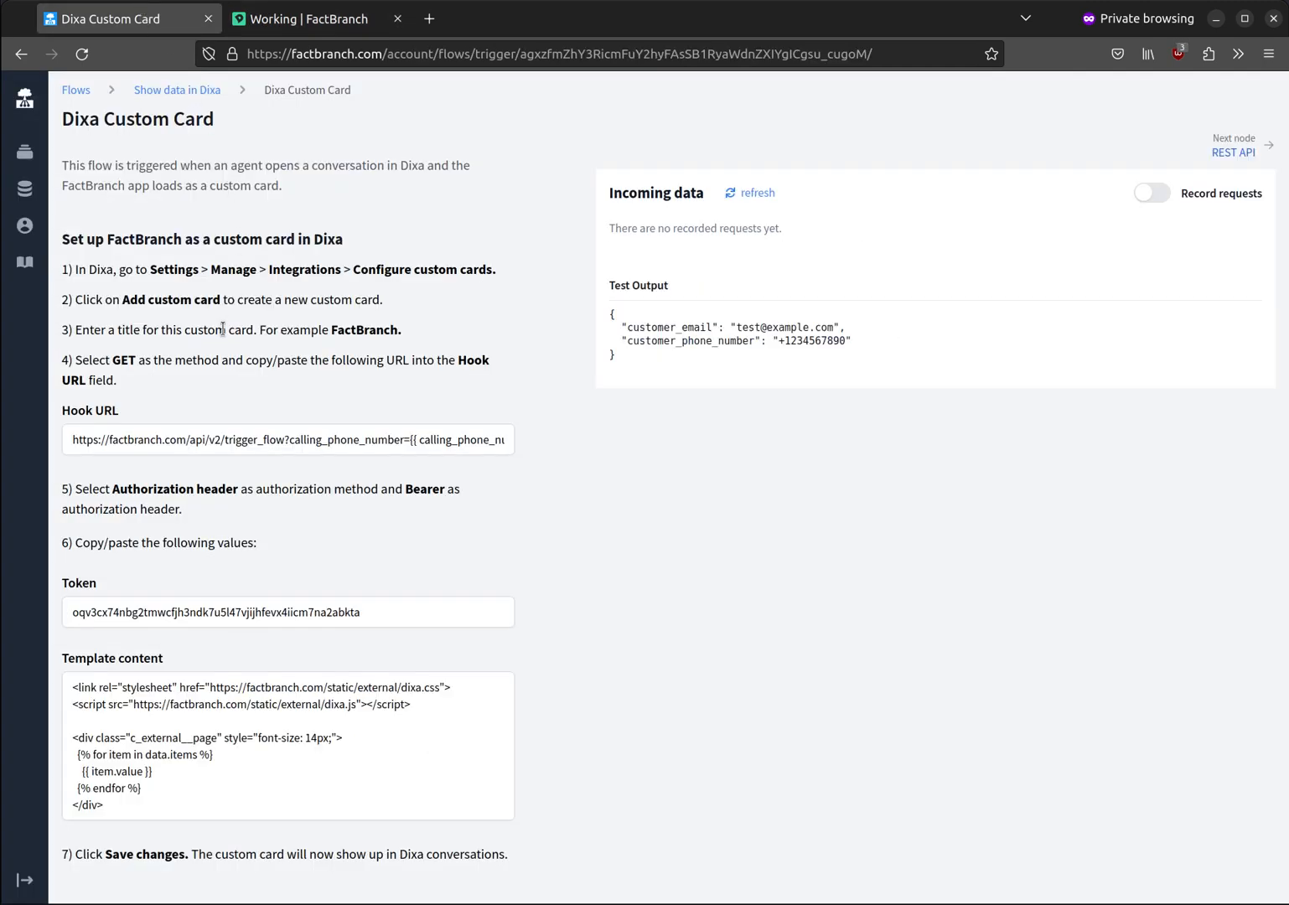
{"action": "left_click", "coordinate": [159, 434]}
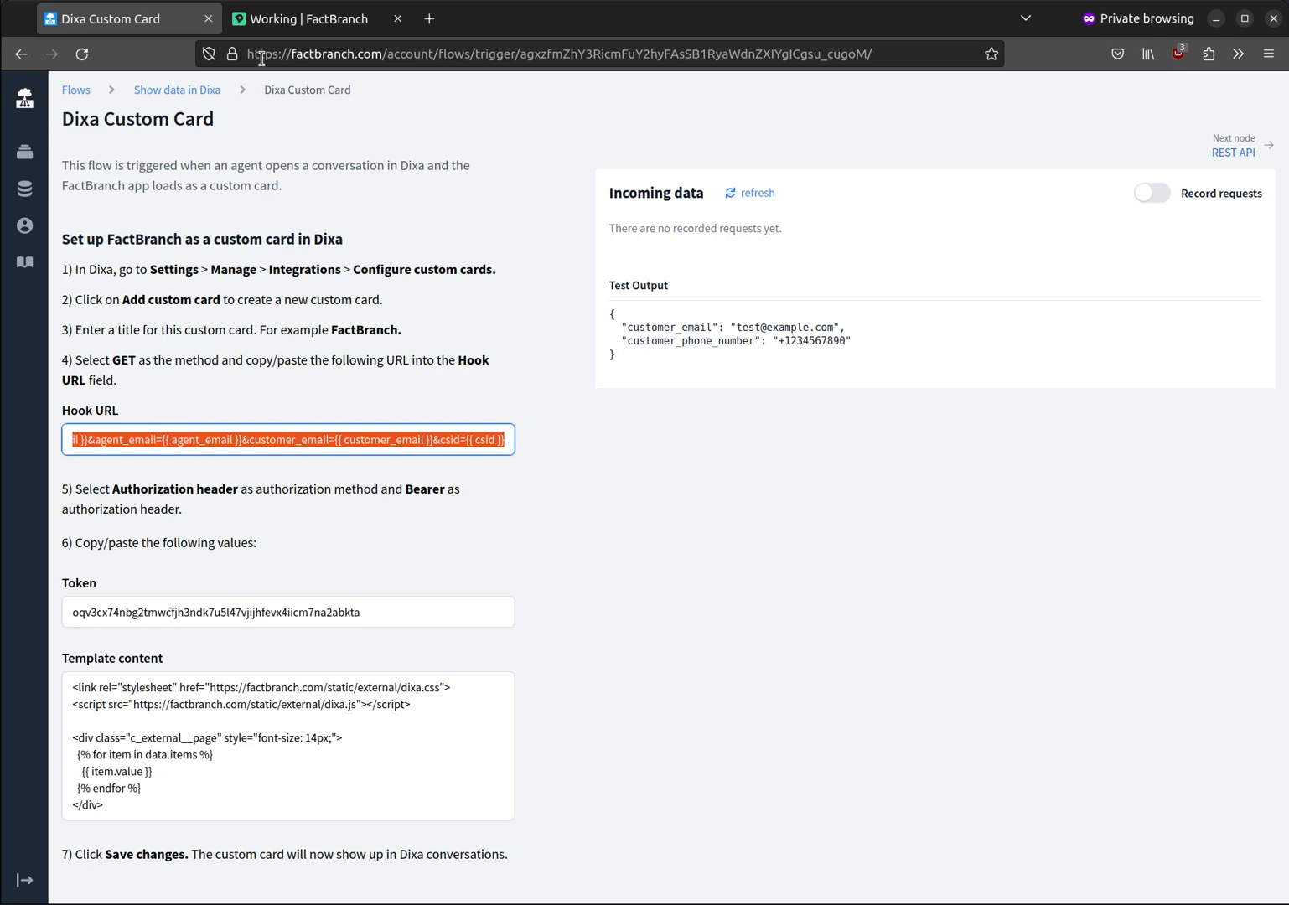
{"action": "left_click", "coordinate": [276, 18]}
{"action": "left_click", "coordinate": [634, 389]}
{"action": "key", "text": "ctrl+v"}
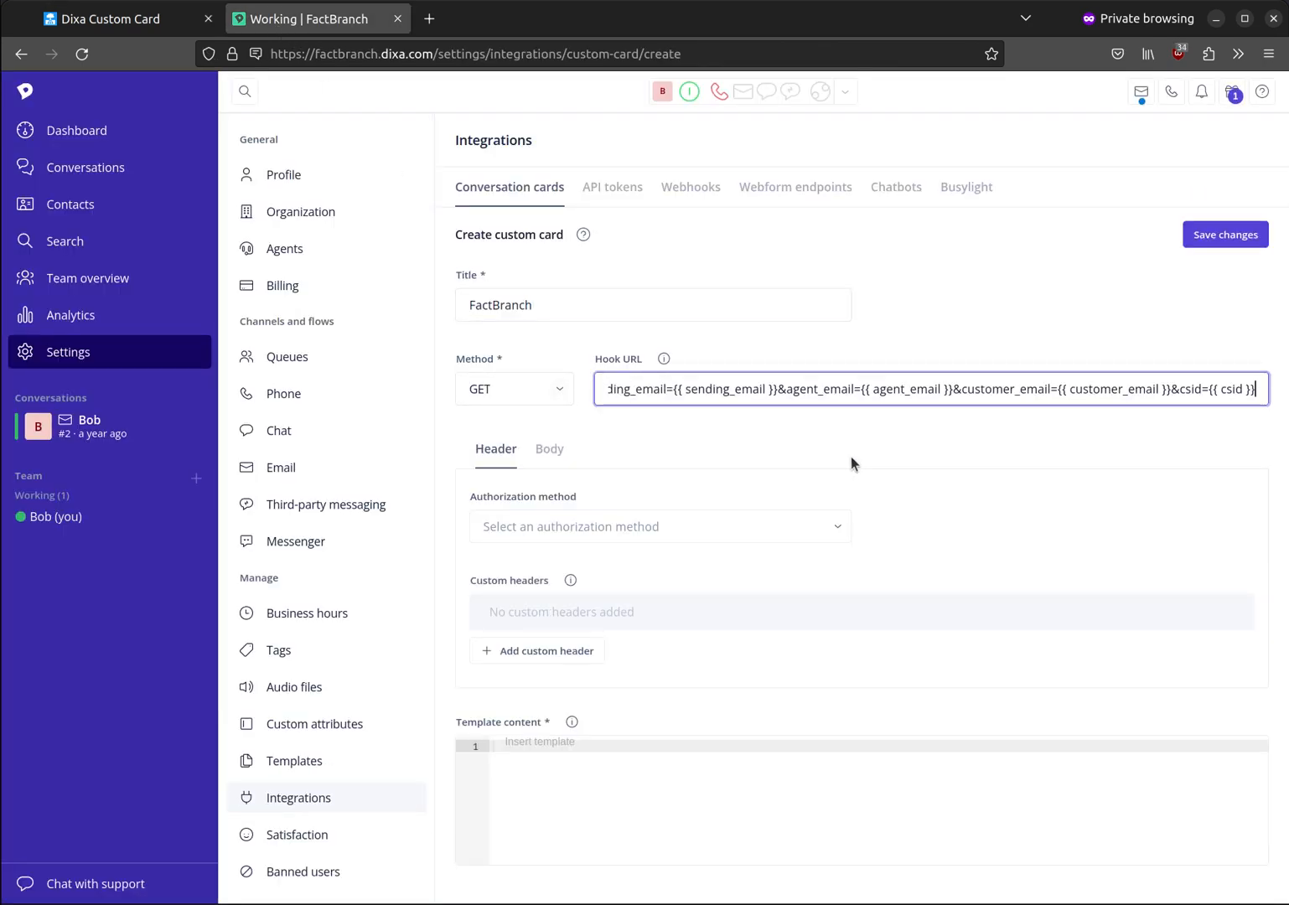
Step: Set the card's authorization method to Authorization header and the header type to Bearer
{"action": "left_click", "coordinate": [840, 533]}
{"action": "left_click", "coordinate": [649, 457]}
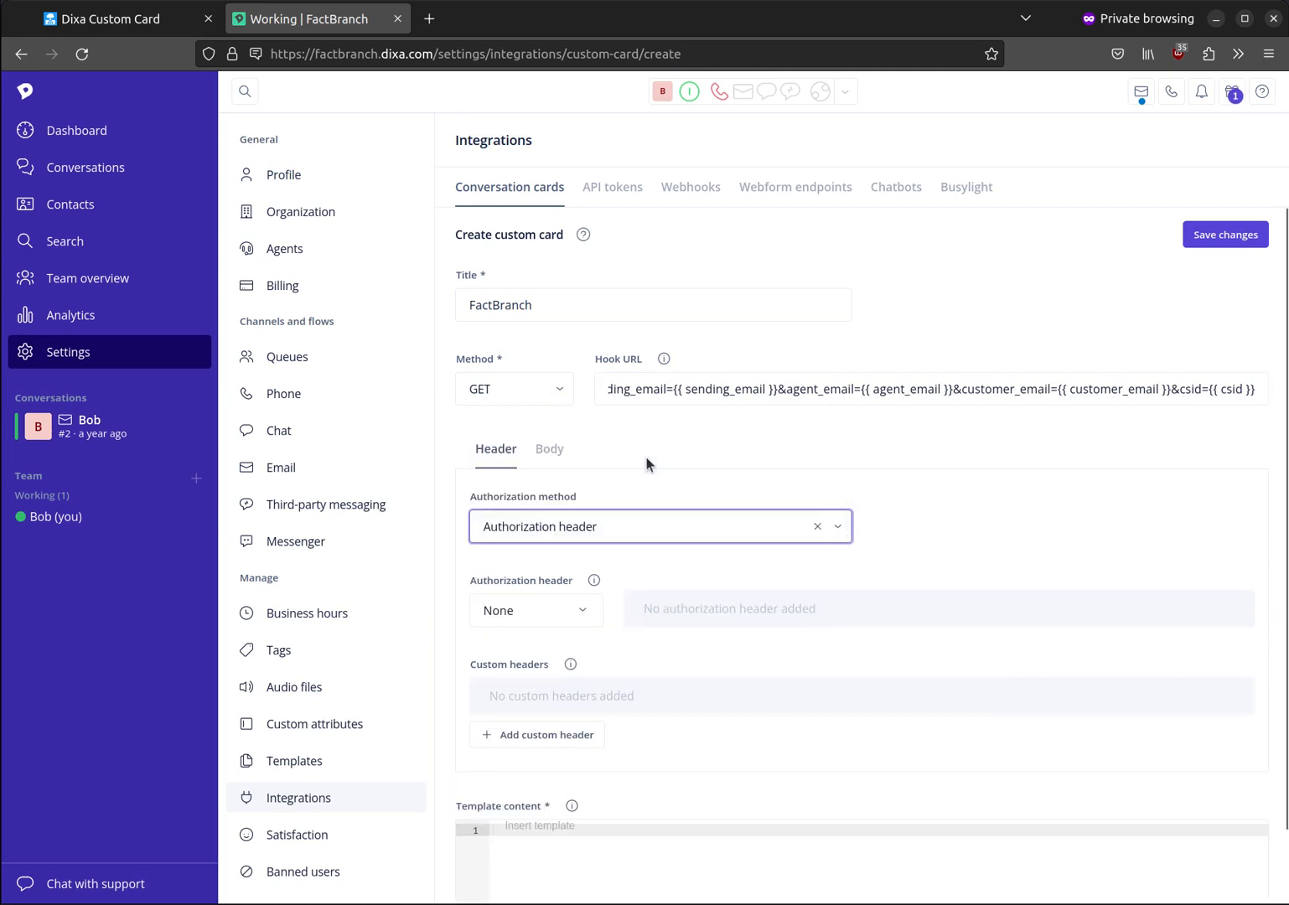
{"action": "left_click", "coordinate": [582, 614]}
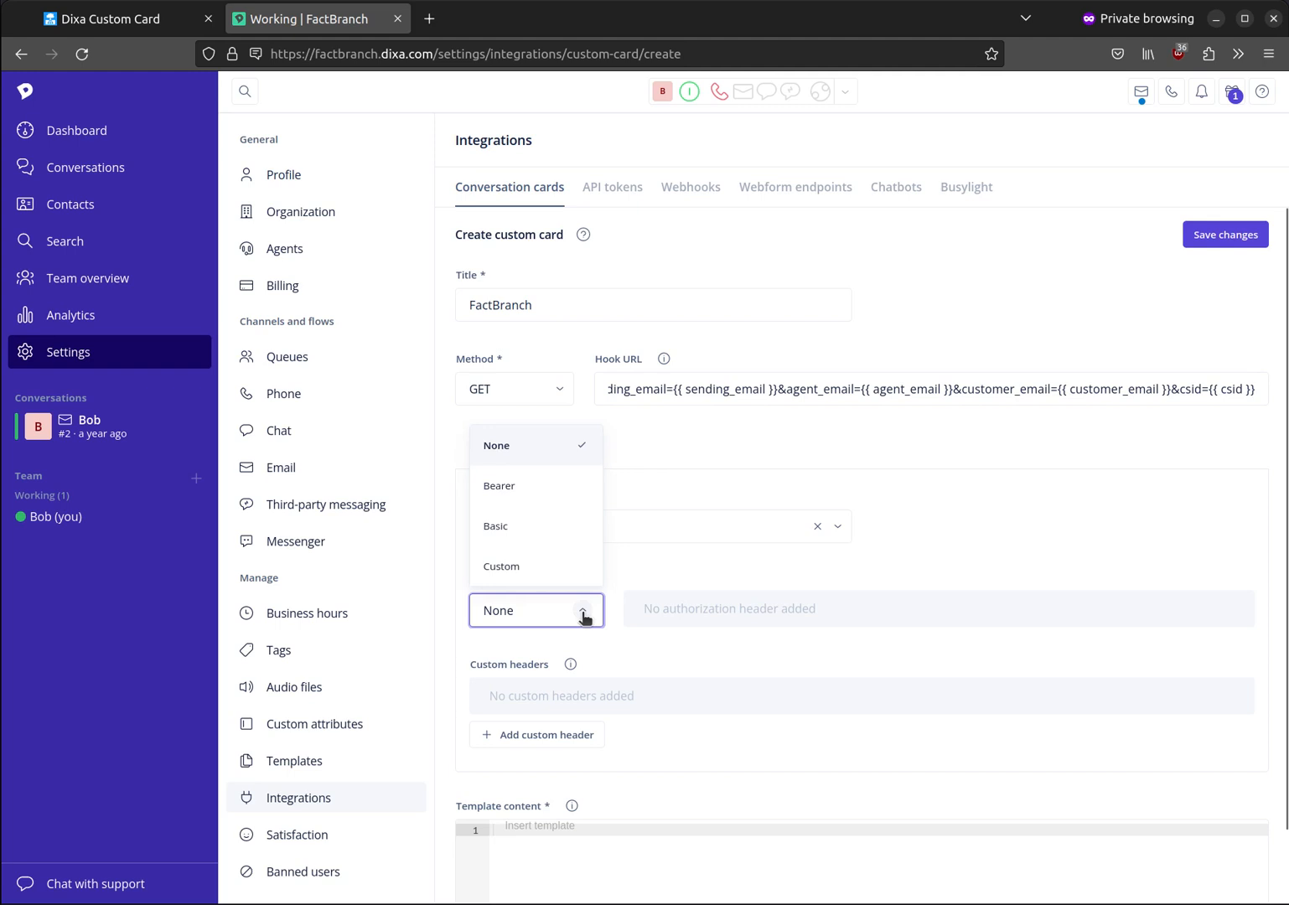
{"action": "left_click", "coordinate": [543, 492]}
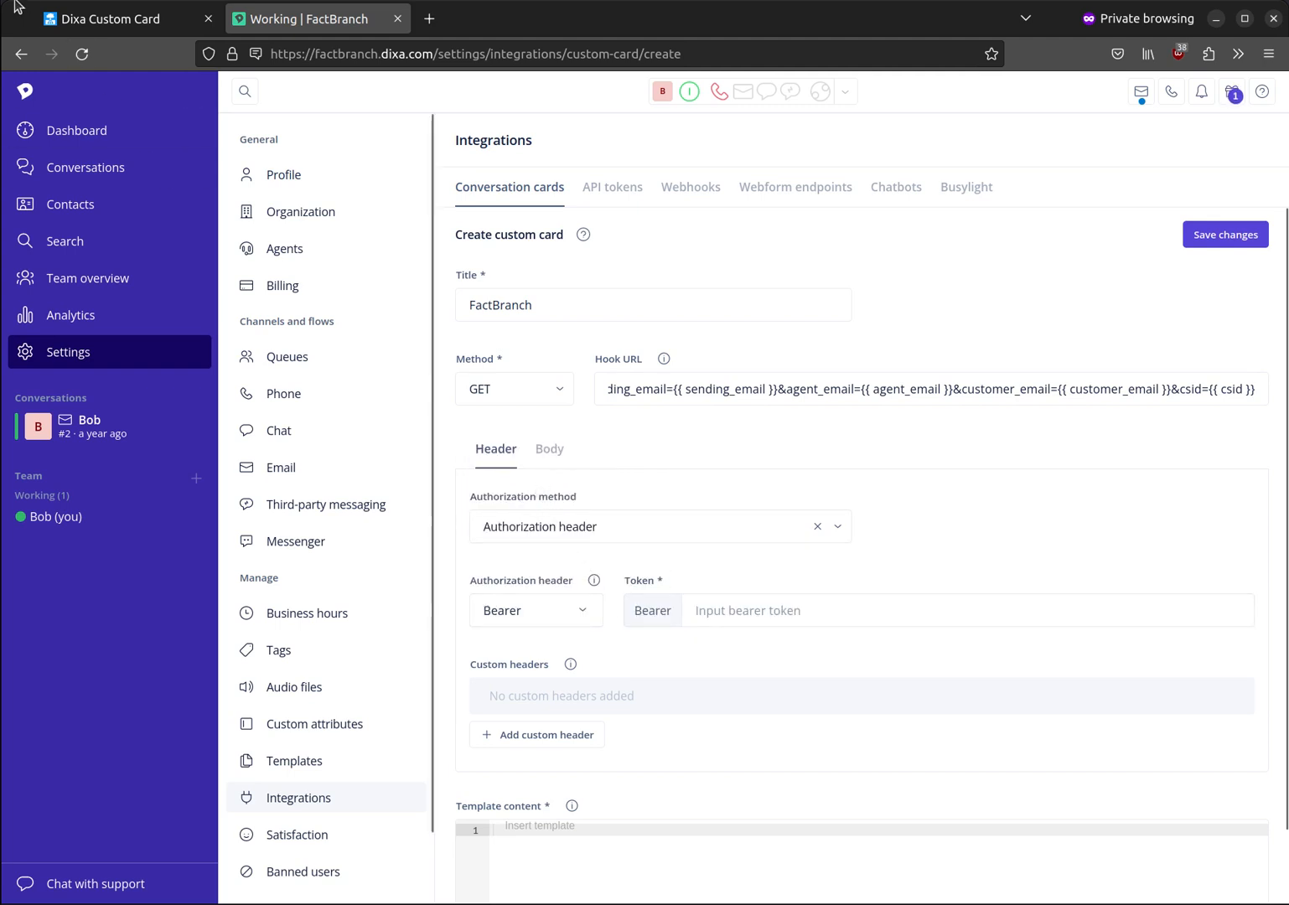
Step: Copy the token from the FactBranch trigger page and paste it as the Dixa card's bearer token
{"action": "left_click", "coordinate": [109, 19]}
{"action": "left_click", "coordinate": [345, 610]}
{"action": "double_click", "coordinate": [344, 610]}
{"action": "key", "text": "ctrl+c"}
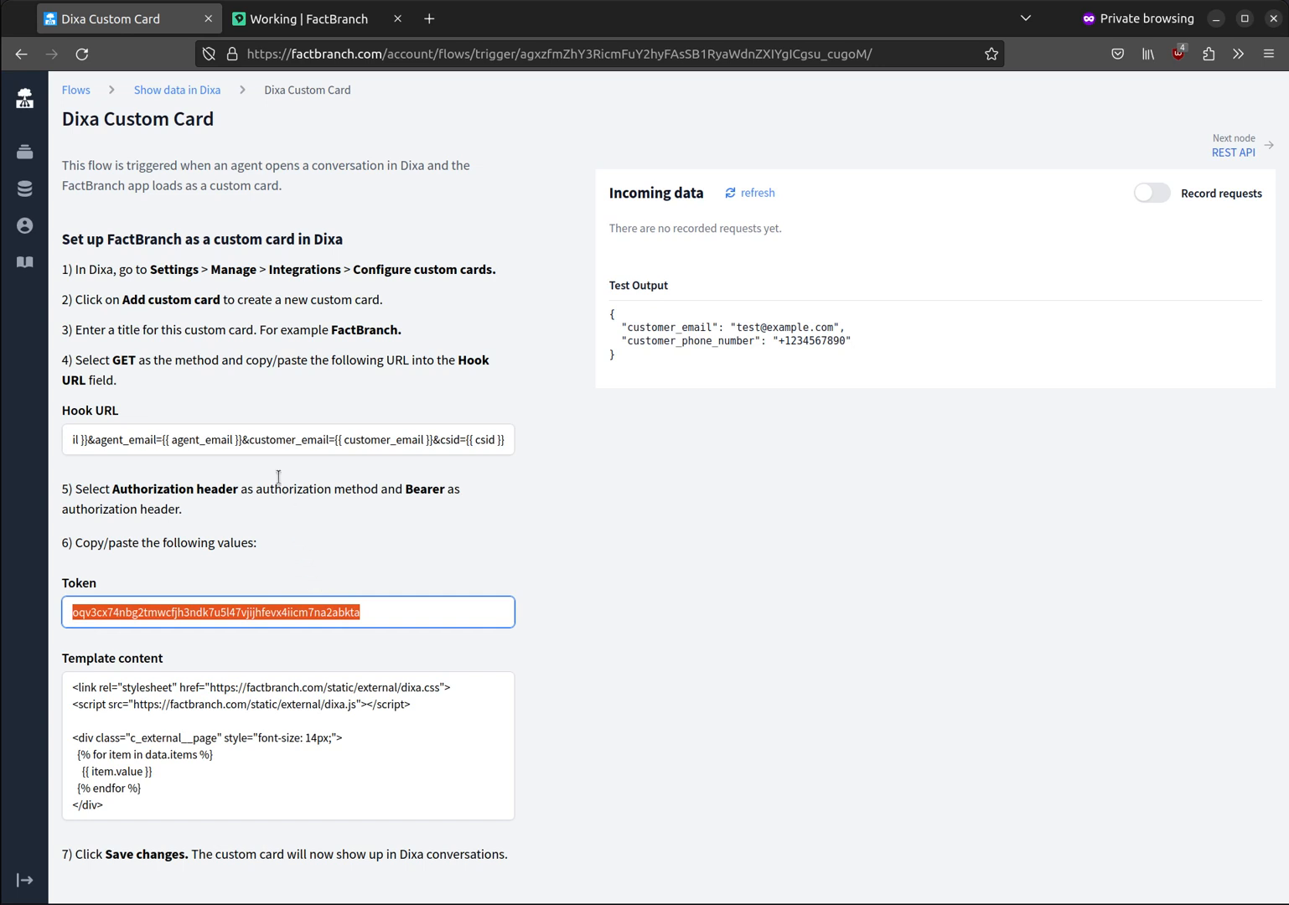
{"action": "left_click", "coordinate": [314, 18]}
{"action": "left_click", "coordinate": [760, 613]}
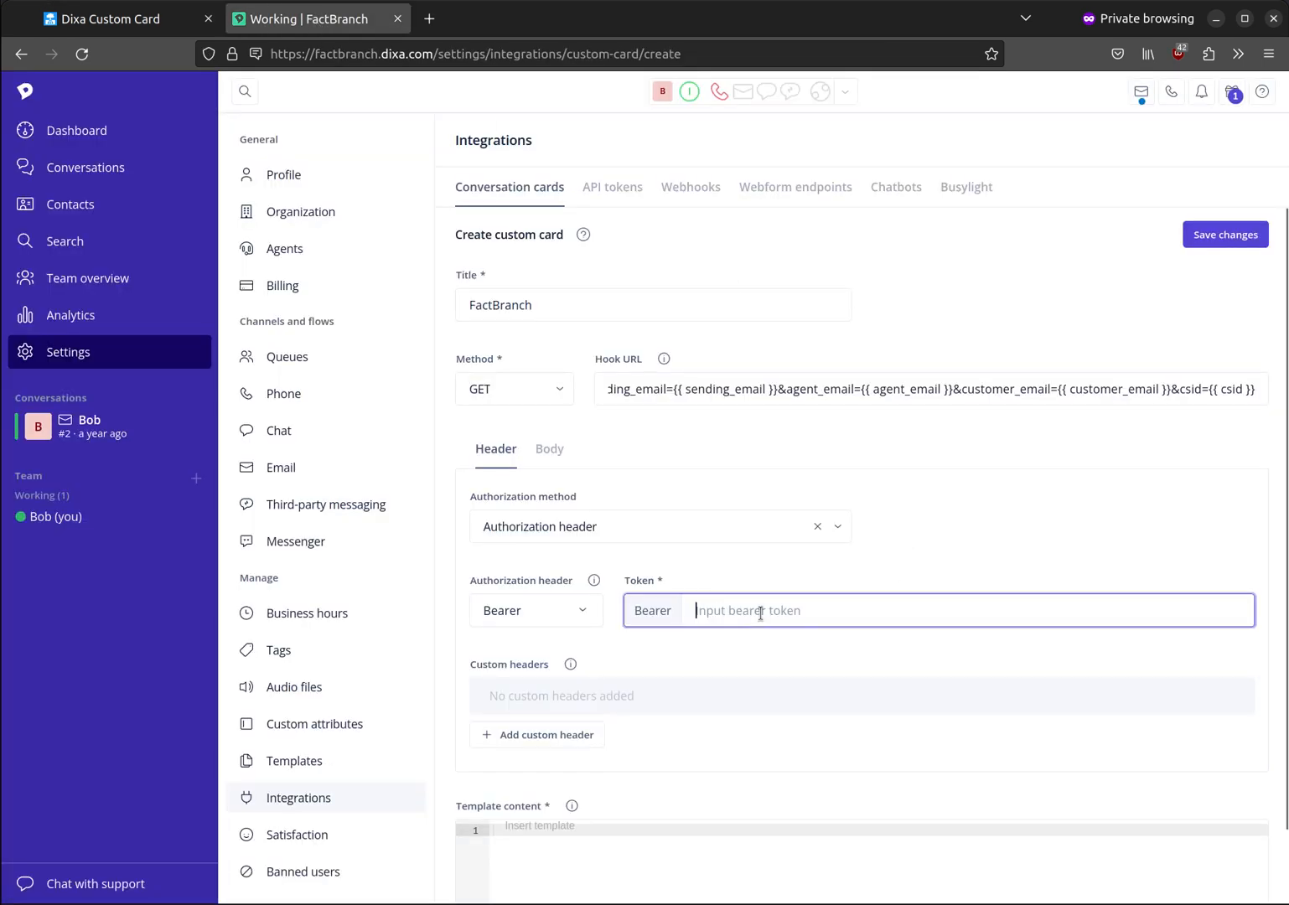
{"action": "key", "text": "ctrl+v"}
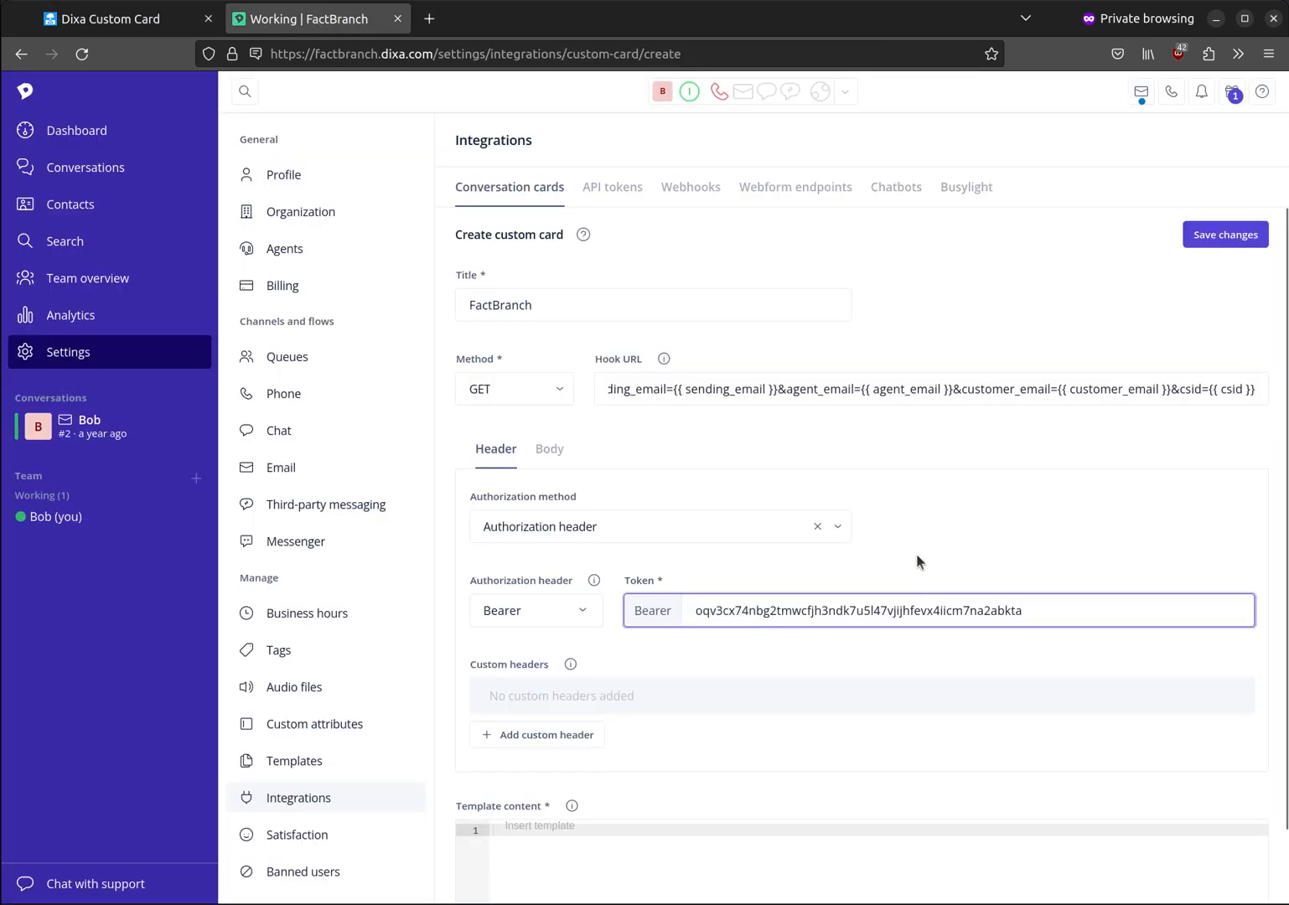
Step: Copy the template content from the FactBranch trigger page into the Dixa card's template content
{"action": "left_click", "coordinate": [147, 16]}
{"action": "left_click", "coordinate": [276, 718]}
{"action": "key", "text": "ctrl+c"}
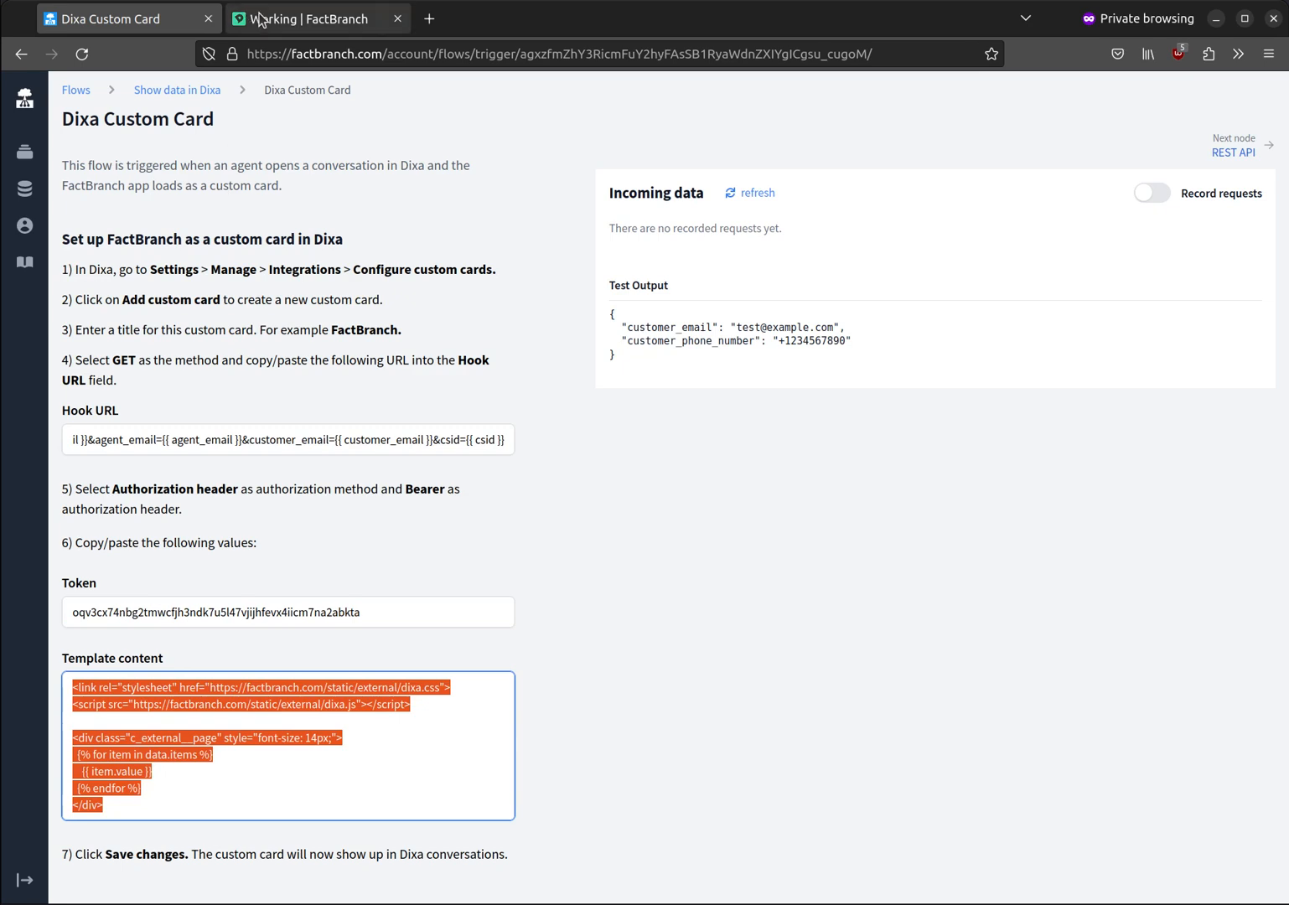
{"action": "left_click", "coordinate": [302, 19]}
{"action": "scroll", "coordinate": [661, 656], "scroll_direction": "down", "scroll_amount": 2}
{"action": "left_click", "coordinate": [635, 782]}
{"action": "key", "text": "ctrl+v"}
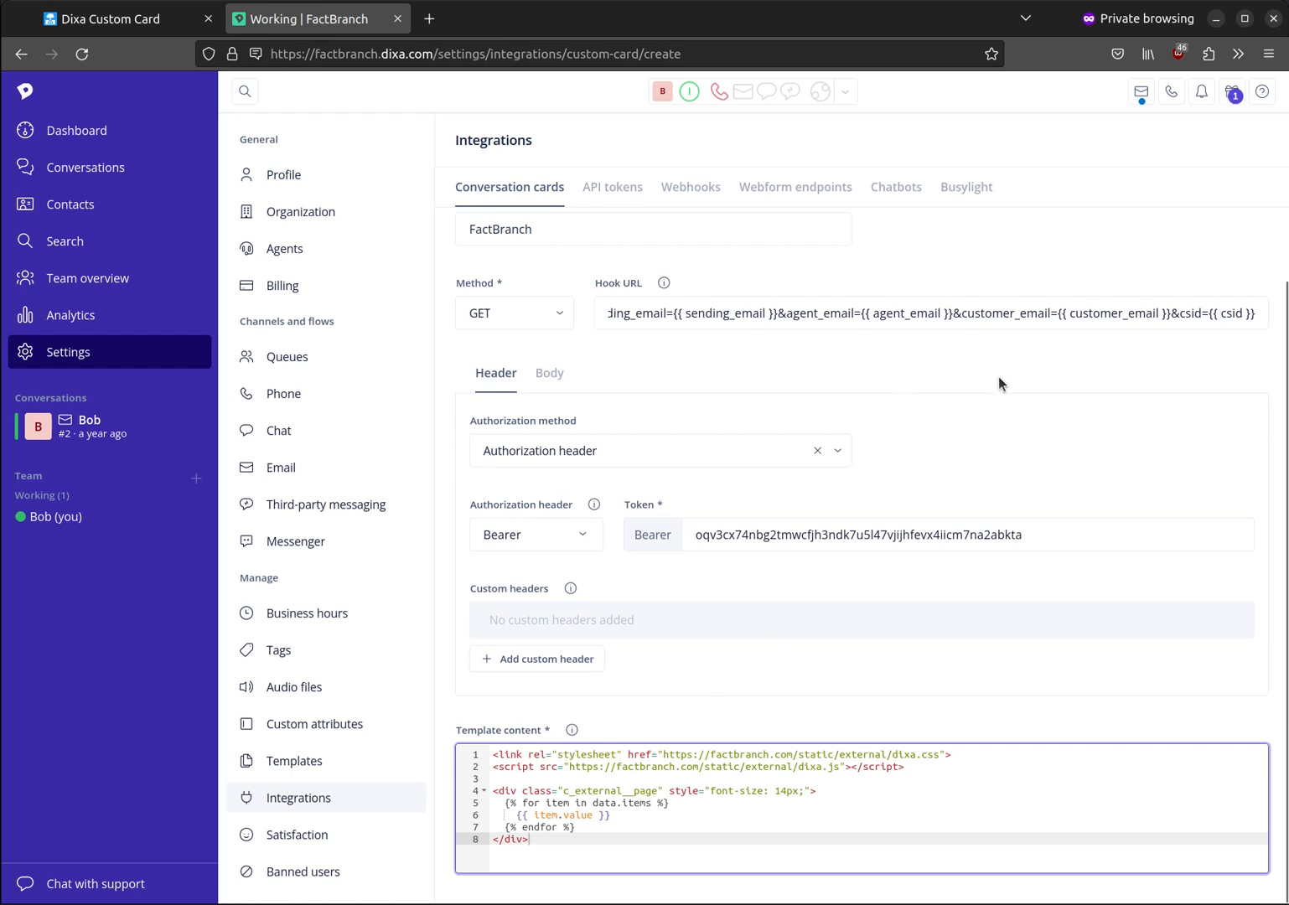
Step: Save the custom card and open customer conversation #2
{"action": "scroll", "coordinate": [998, 376], "scroll_direction": "up", "scroll_amount": 1}
{"action": "left_click", "coordinate": [1225, 237]}
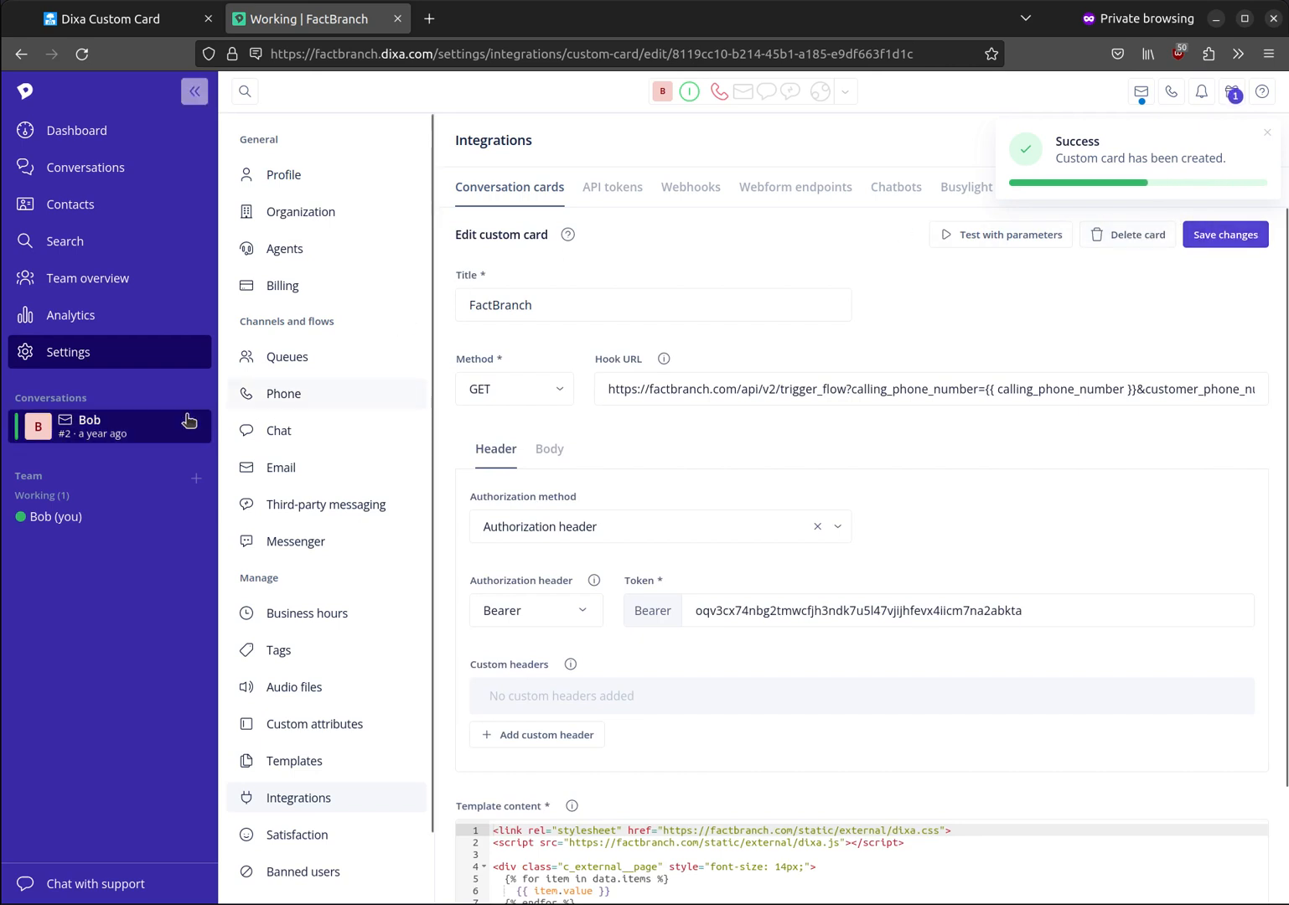
{"action": "left_click", "coordinate": [151, 433]}
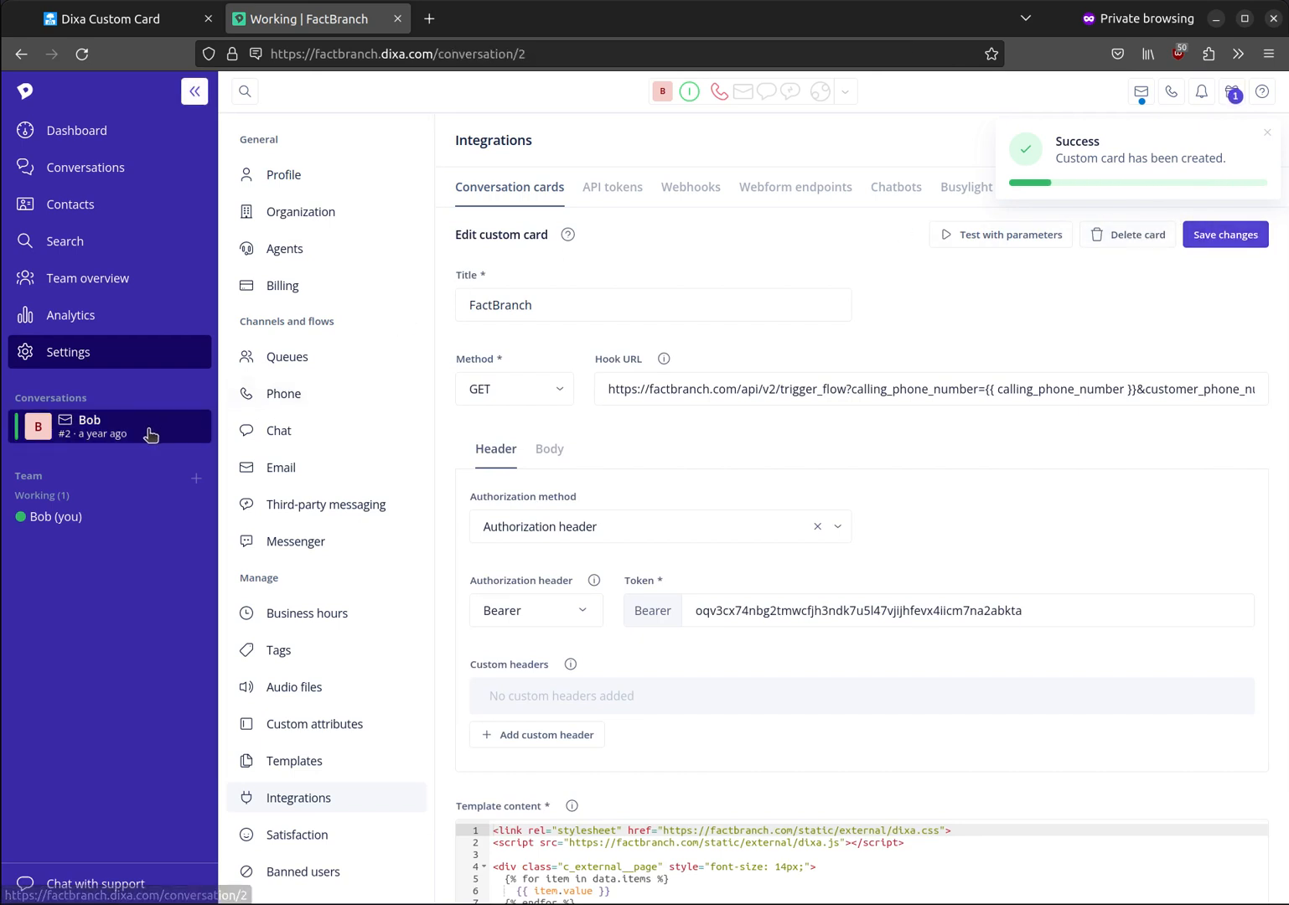